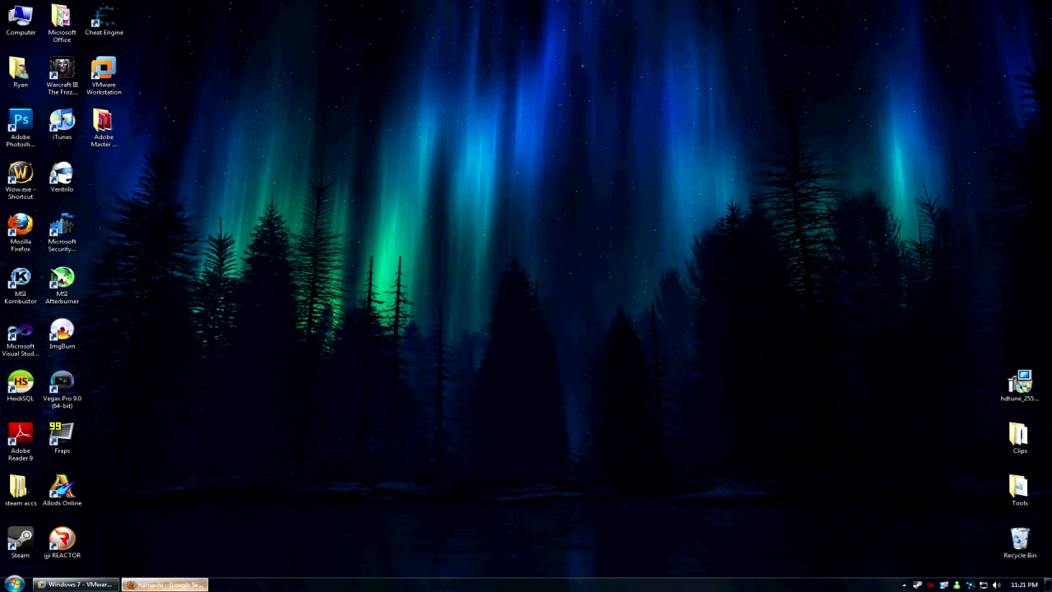
Step: Open the LogMeIn Hamachi search result in Firefox and go to its download page
left_click(164, 583)
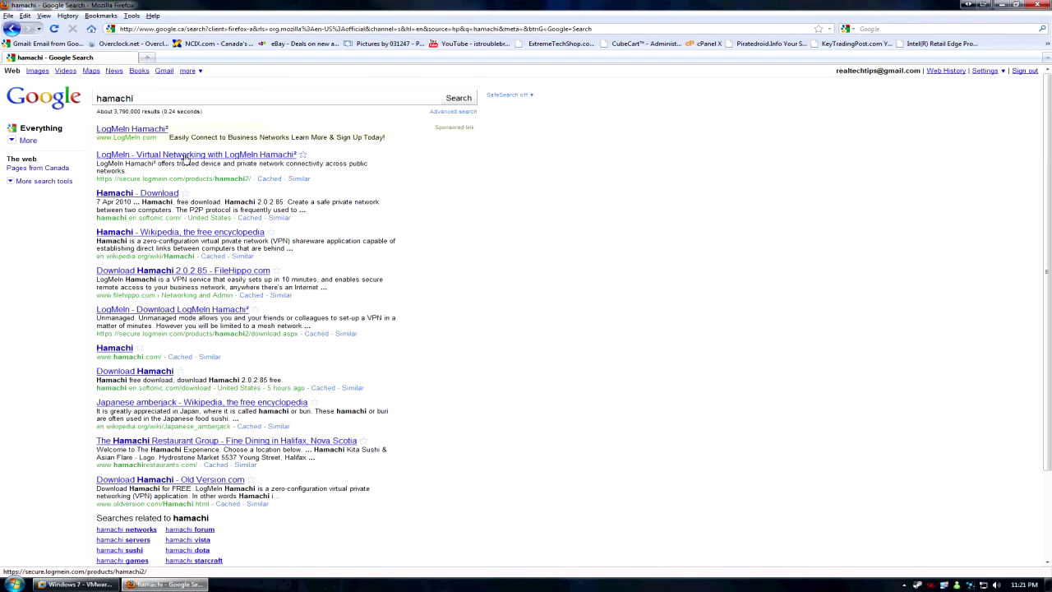
left_click(279, 156)
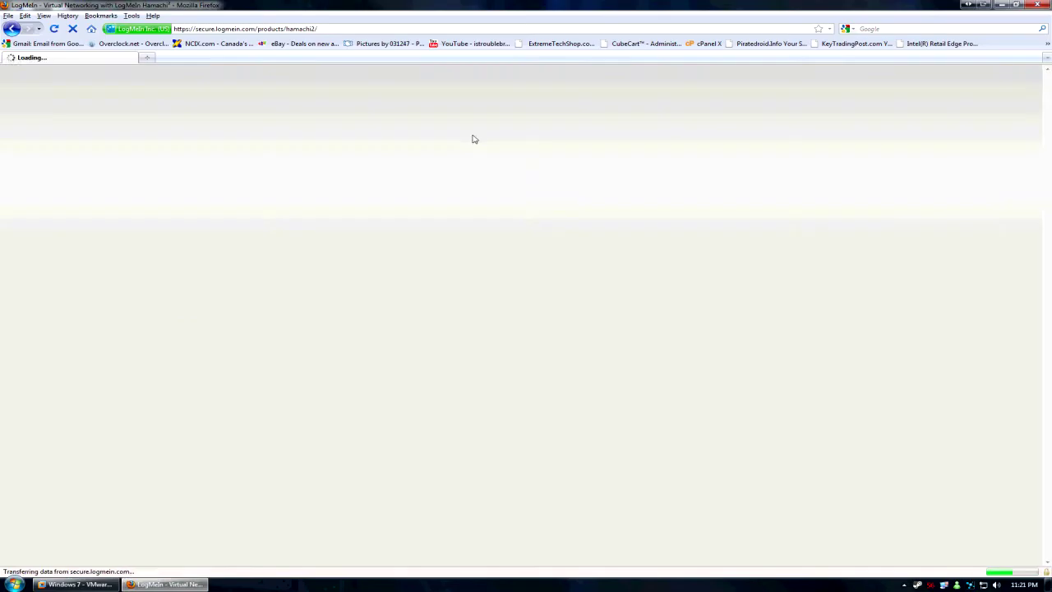
scroll(297, 148, "down", 1)
scroll(297, 148, "up", 1)
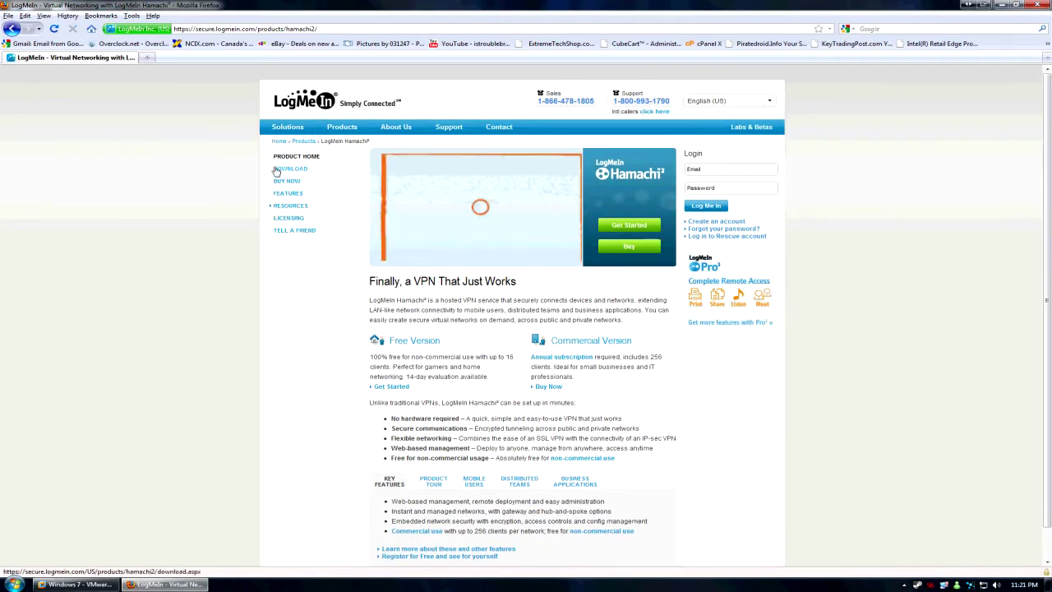
left_click(279, 169)
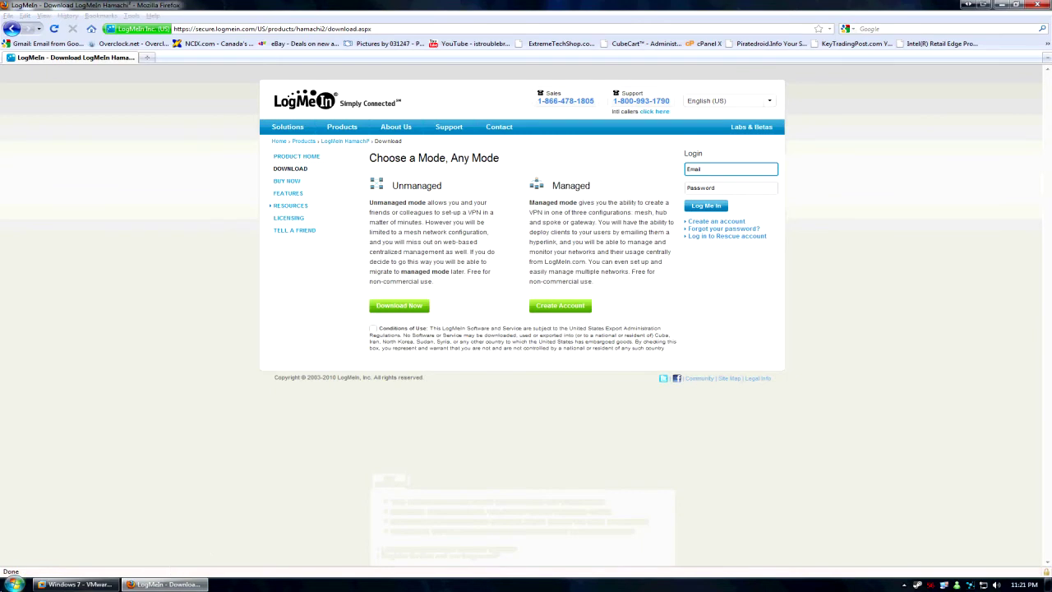
Step: Accept the Conditions of Use and download the Hamachi installer hamachi.msi
left_click(15, 583)
type("hamachi")
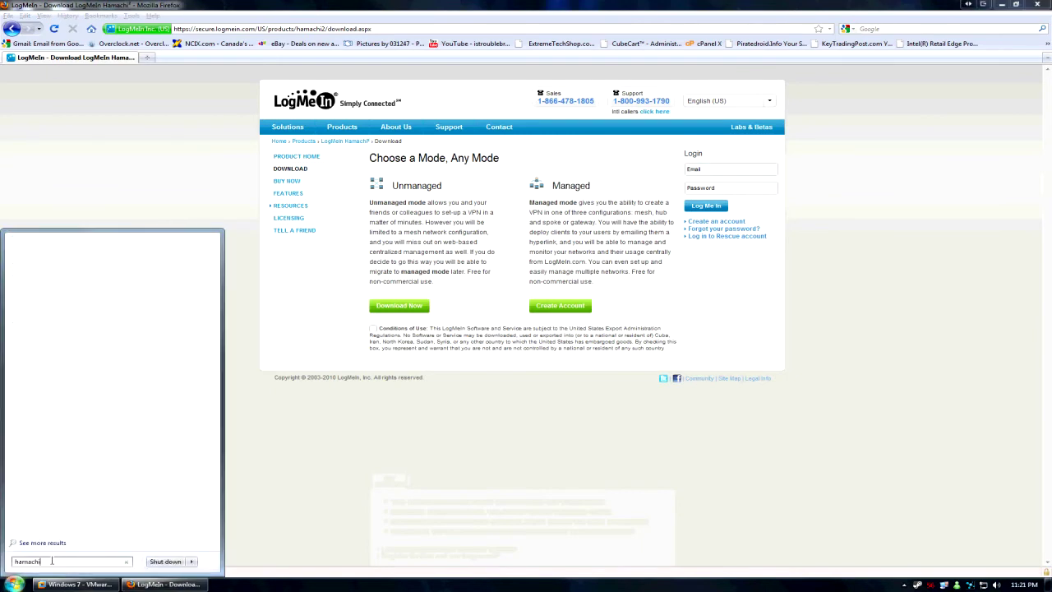
left_click(541, 451)
left_click(404, 302)
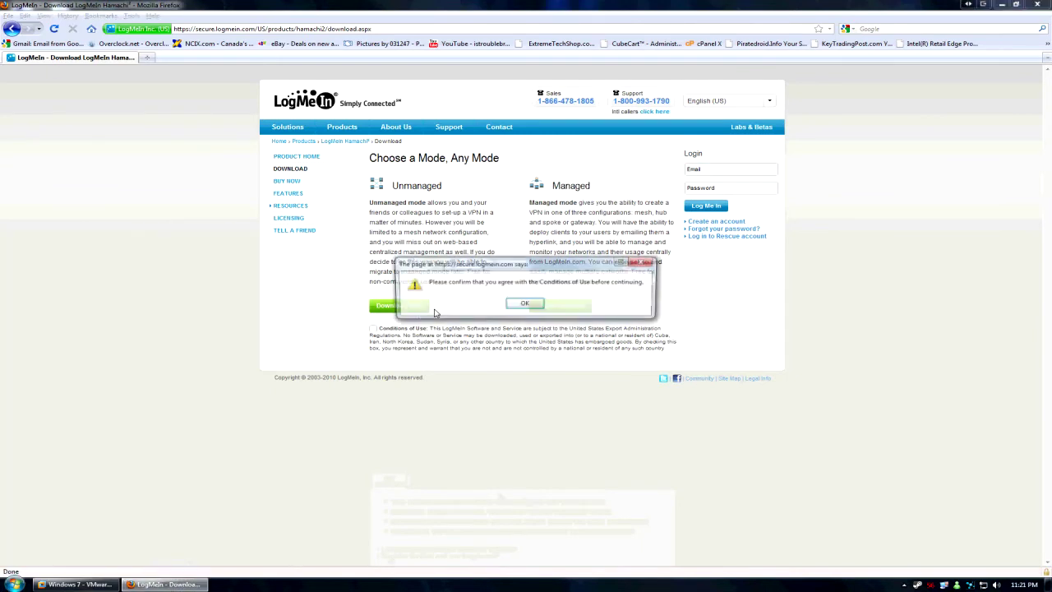
left_click(507, 311)
left_click(374, 328)
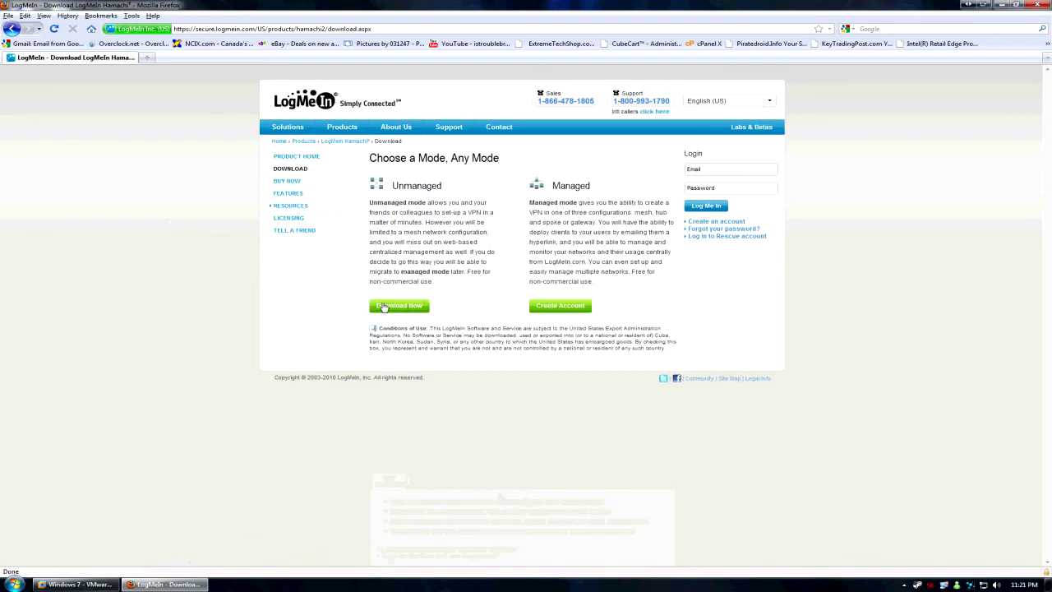
left_click(398, 305)
left_click(194, 250)
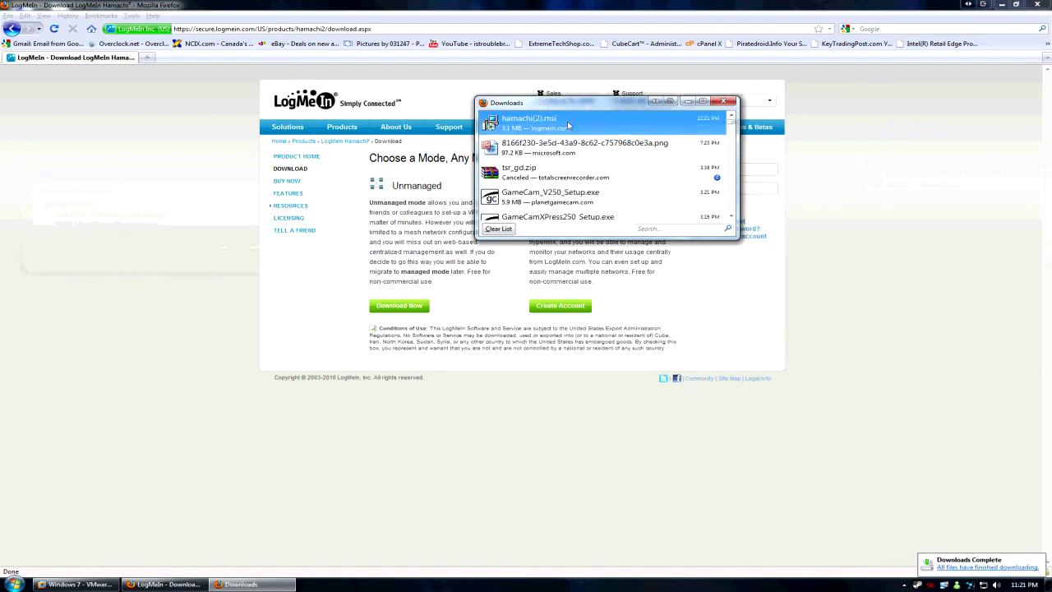
Step: Run hamachi(2).msi, accept the terms, add a desktop shortcut and start the installation
left_click(78, 584)
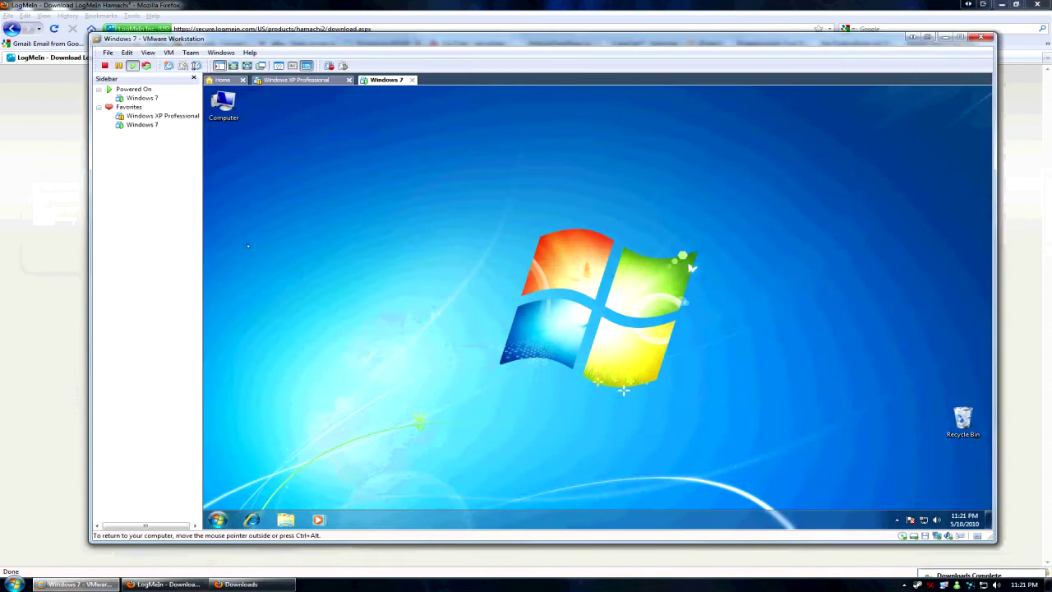
left_click(250, 519)
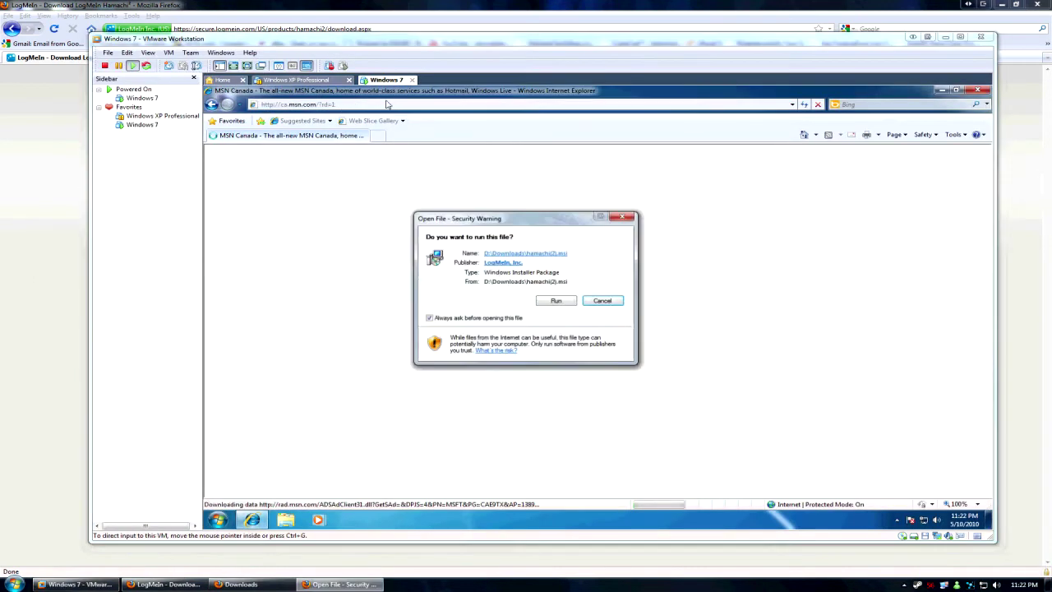
key("Return")
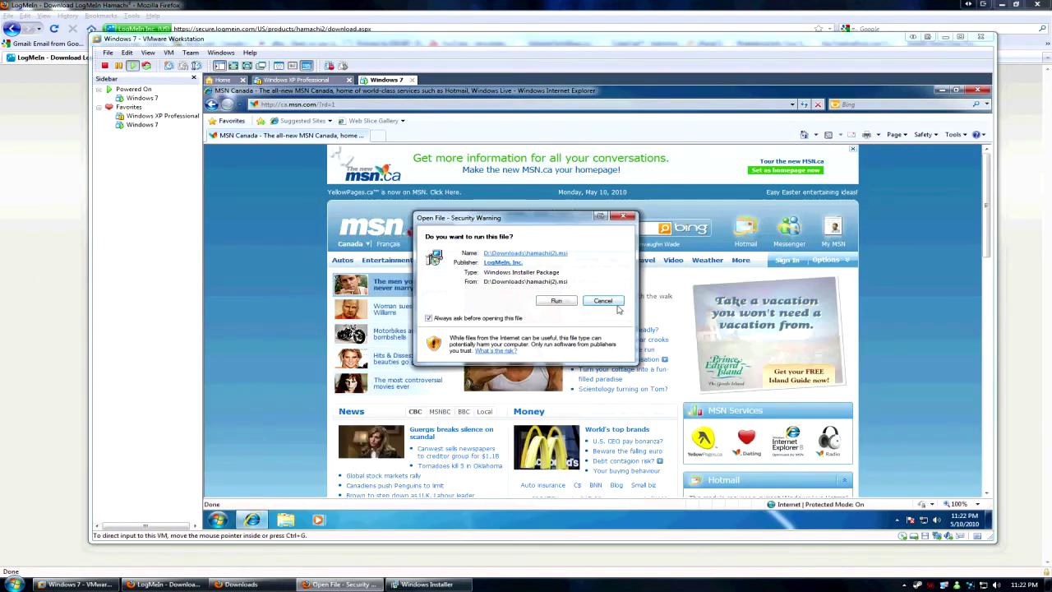
left_click(562, 369)
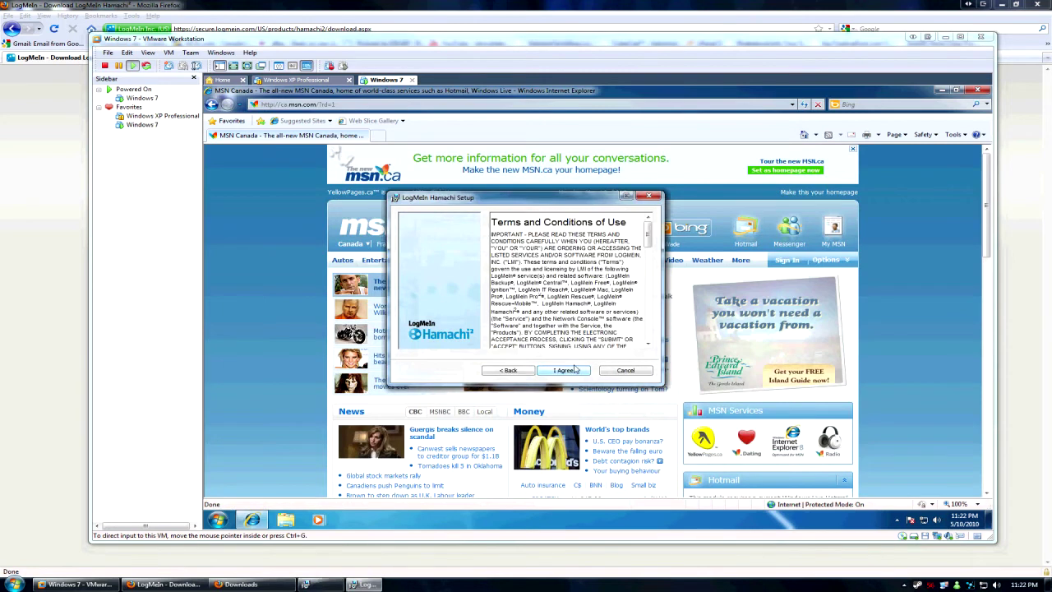
left_click(549, 376)
left_click(465, 293)
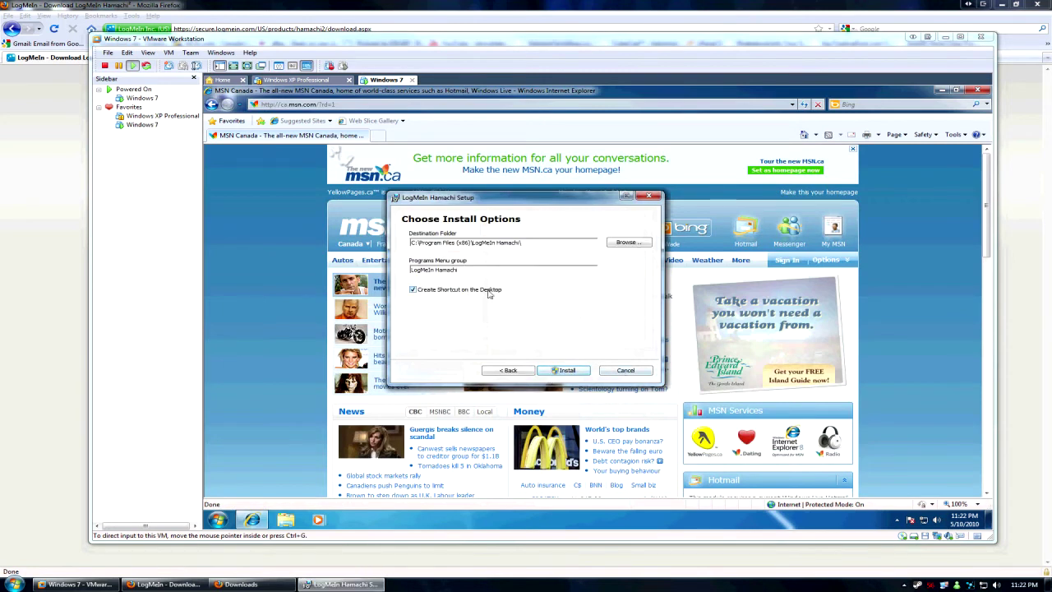
left_click(575, 371)
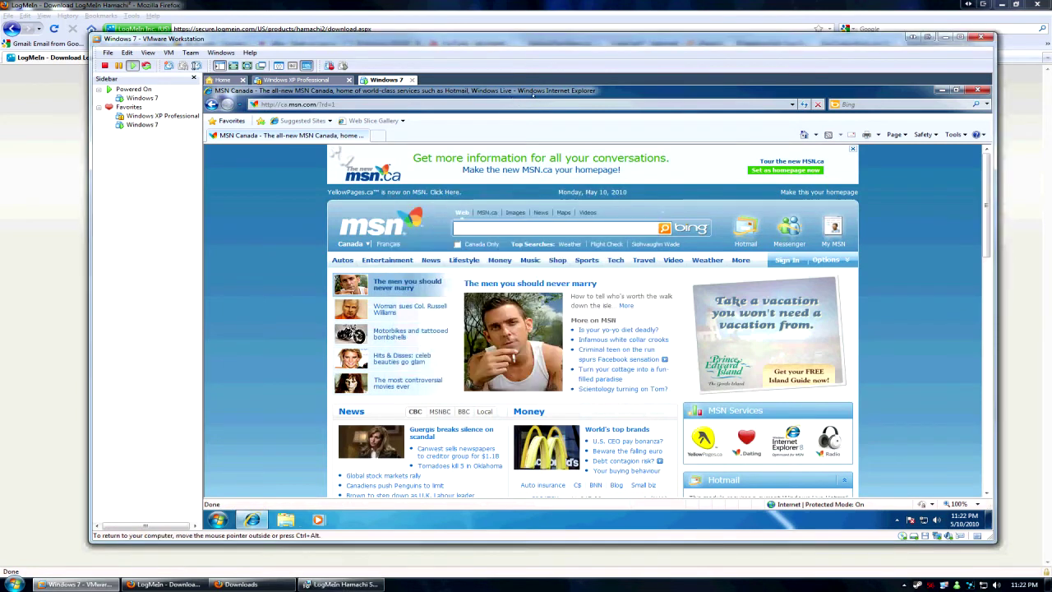
Step: In the VM's Internet Explorer, search google.ca for hamachi
left_click(664, 103)
type("google.ca")
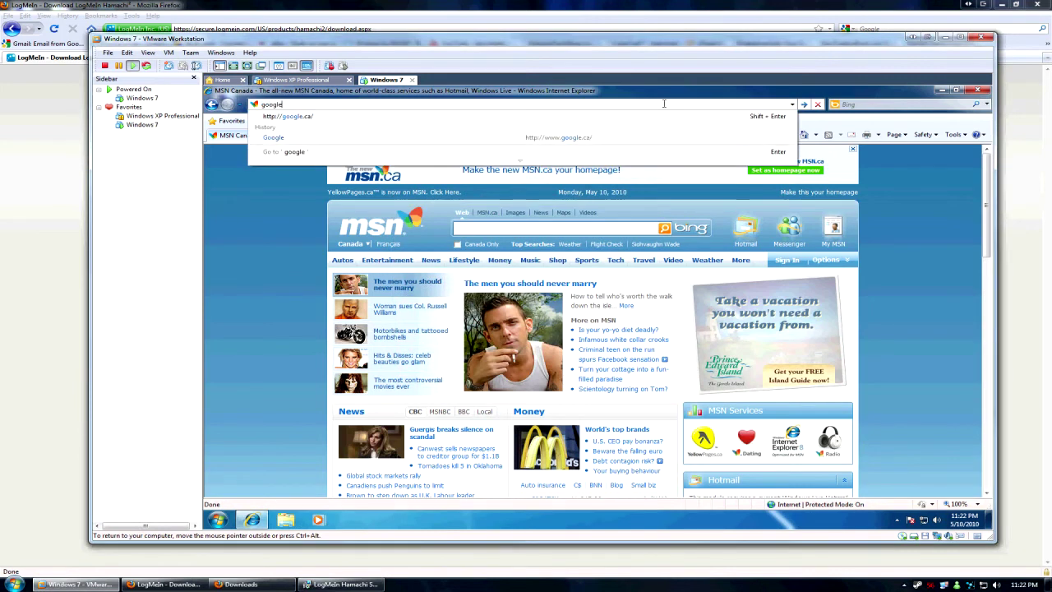
key("Return")
type("hamachi")
key("Return")
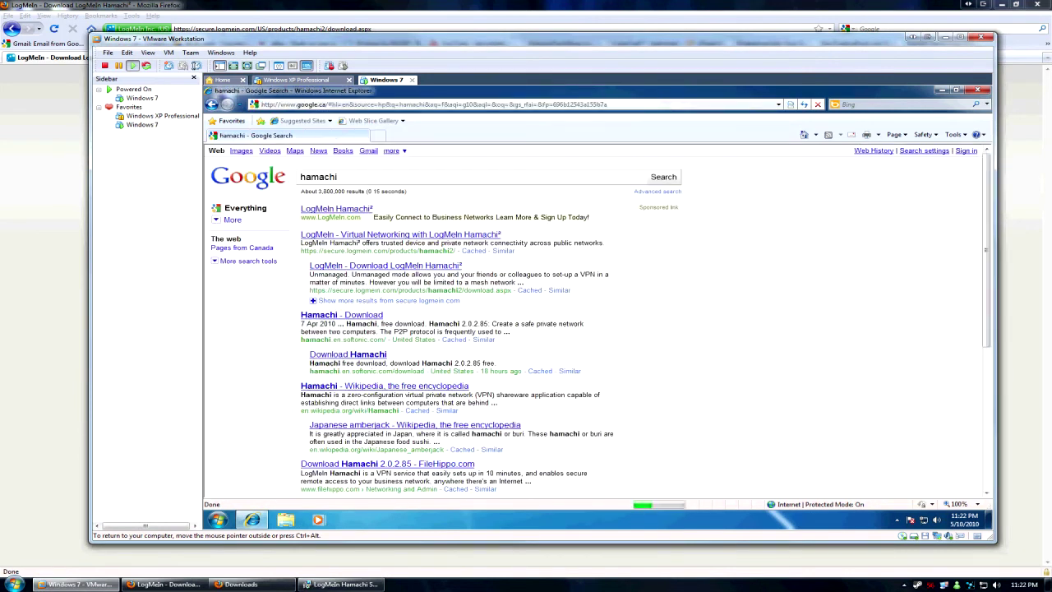
Step: From LogMeIn's download page, accept the conditions, download and run hamachi.msi, then minimize IE
left_click(400, 234)
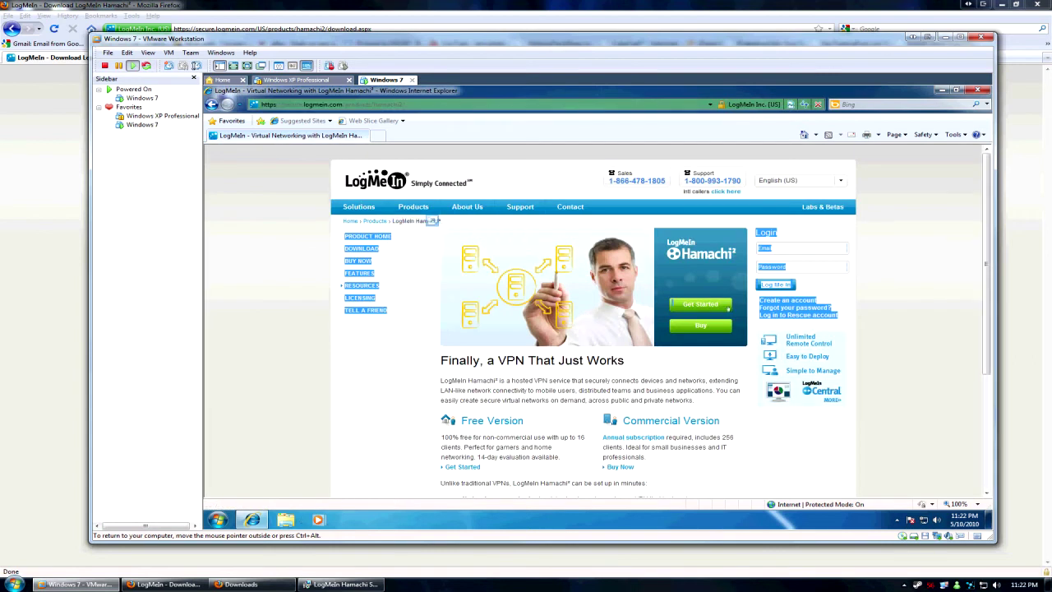
left_click(362, 248)
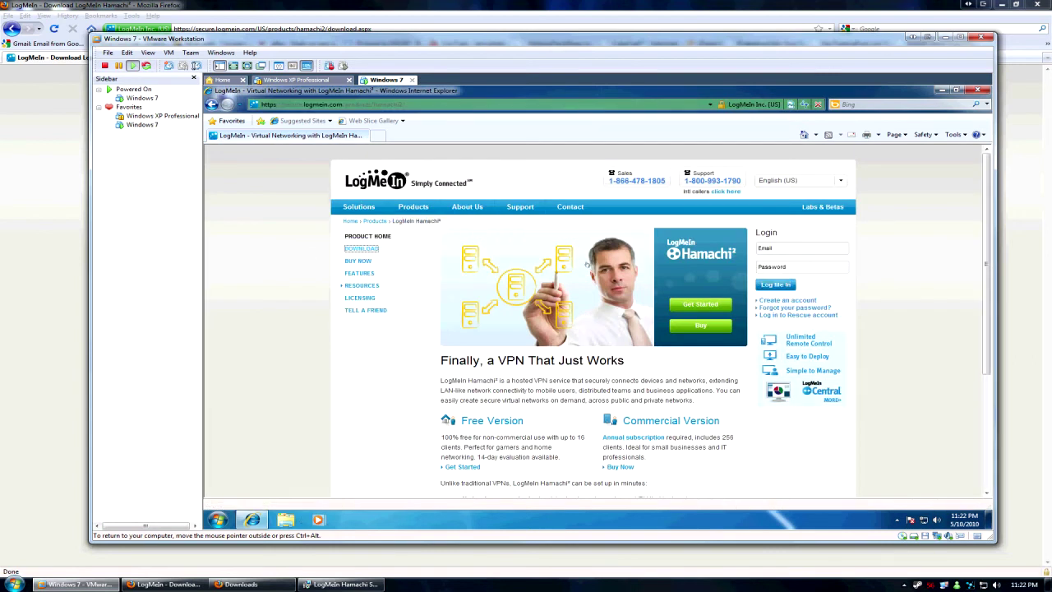
left_click(446, 408)
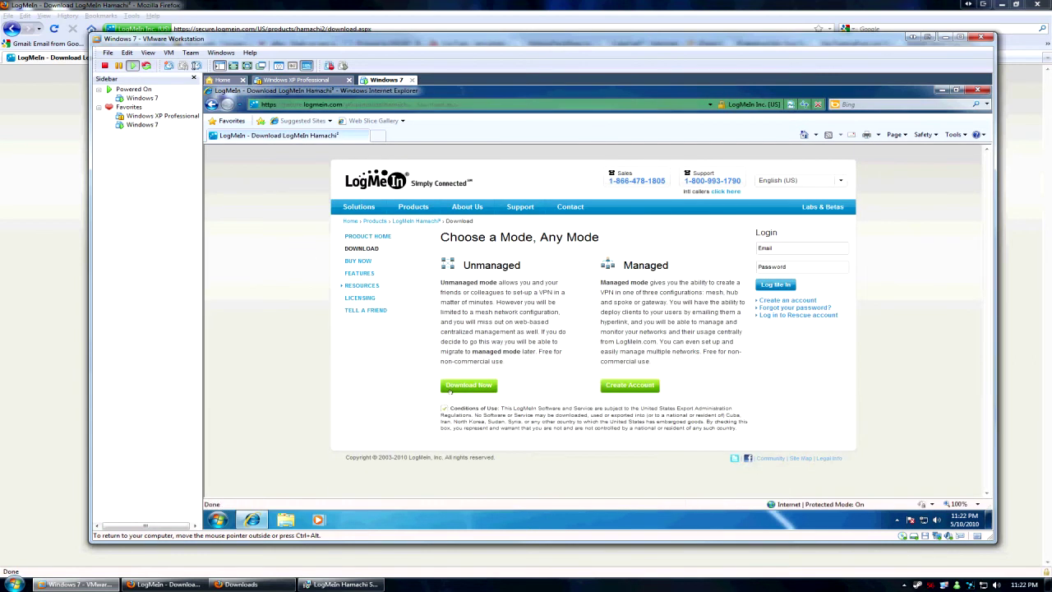
left_click(469, 384)
left_click(581, 309)
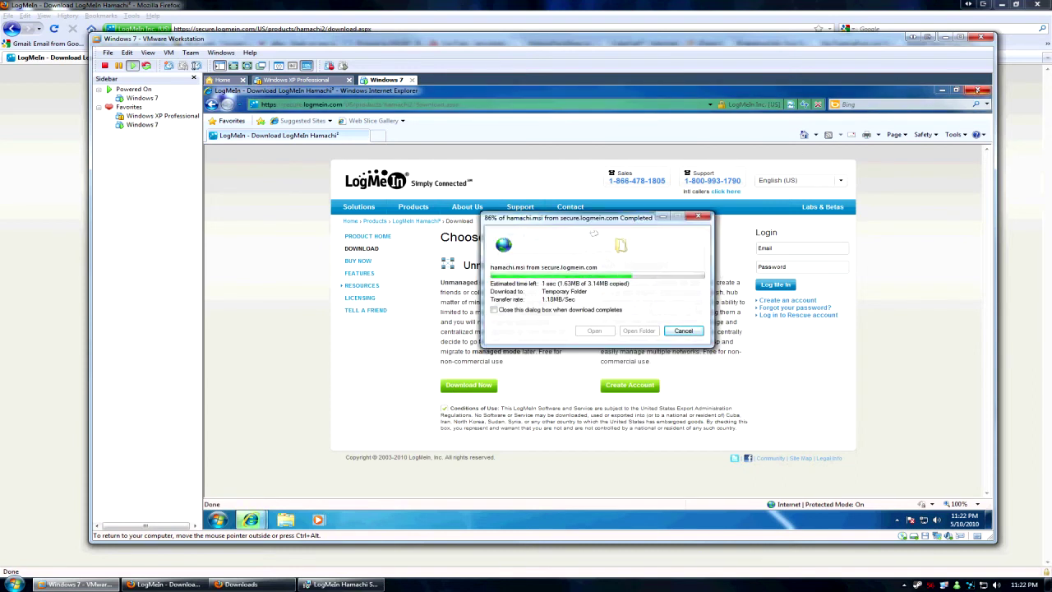
key("super+Home")
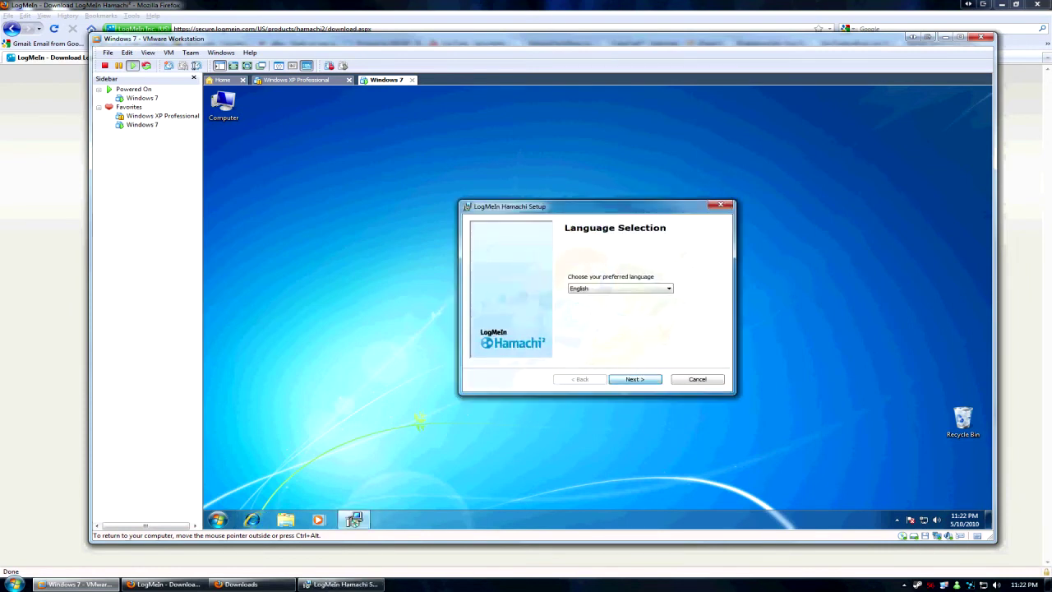
Step: Install Hamachi in the VM with the terms accepted and a desktop shortcut
left_click(633, 379)
left_click(635, 379)
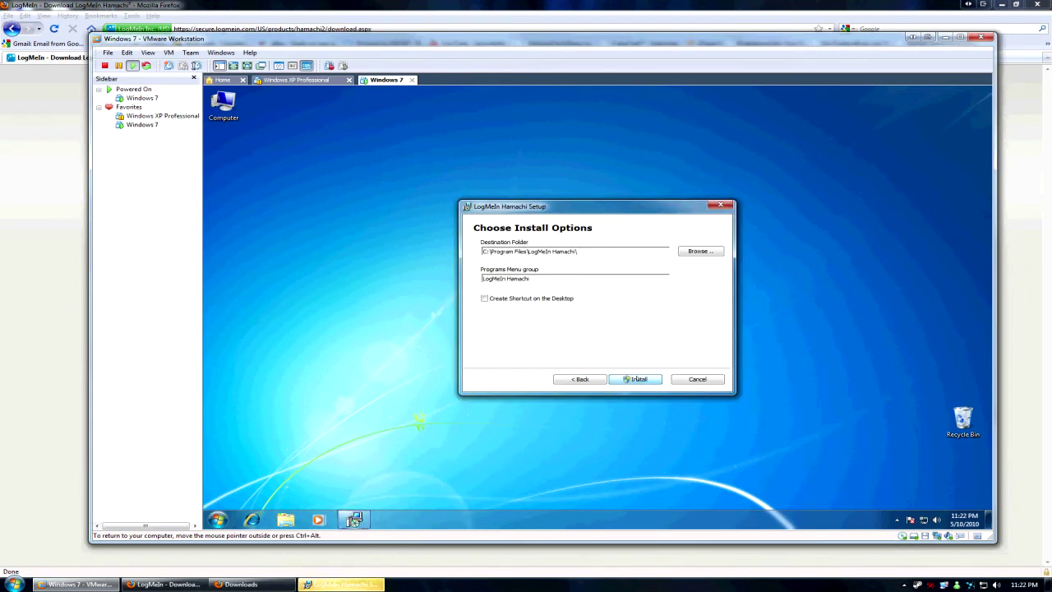
left_click(527, 298)
left_click(634, 378)
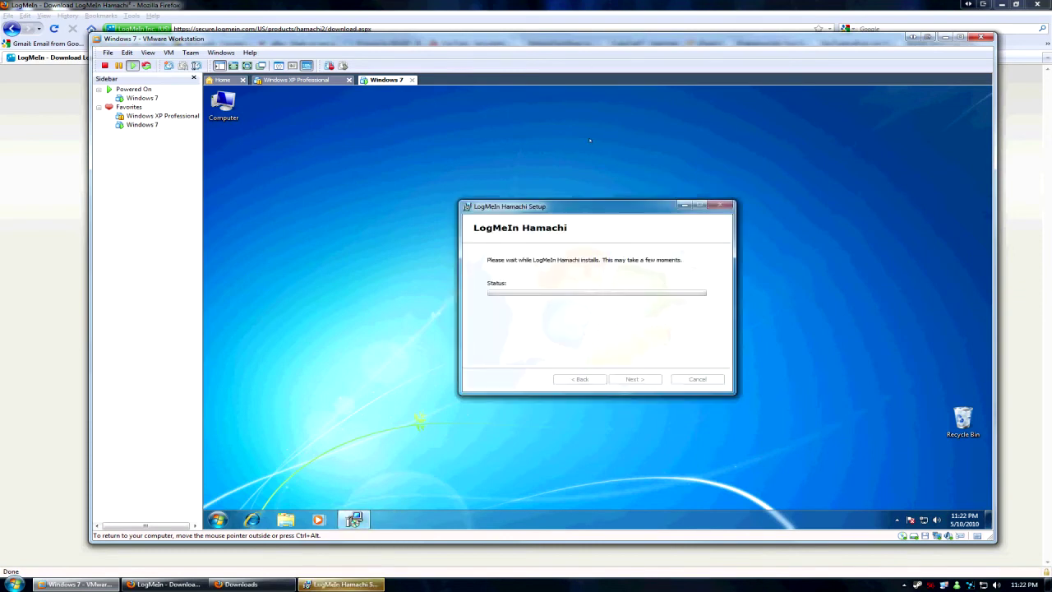
Step: Finish the host's Hamachi install, approve the VM's UAC prompt, and confirm host registration
left_click(610, 9)
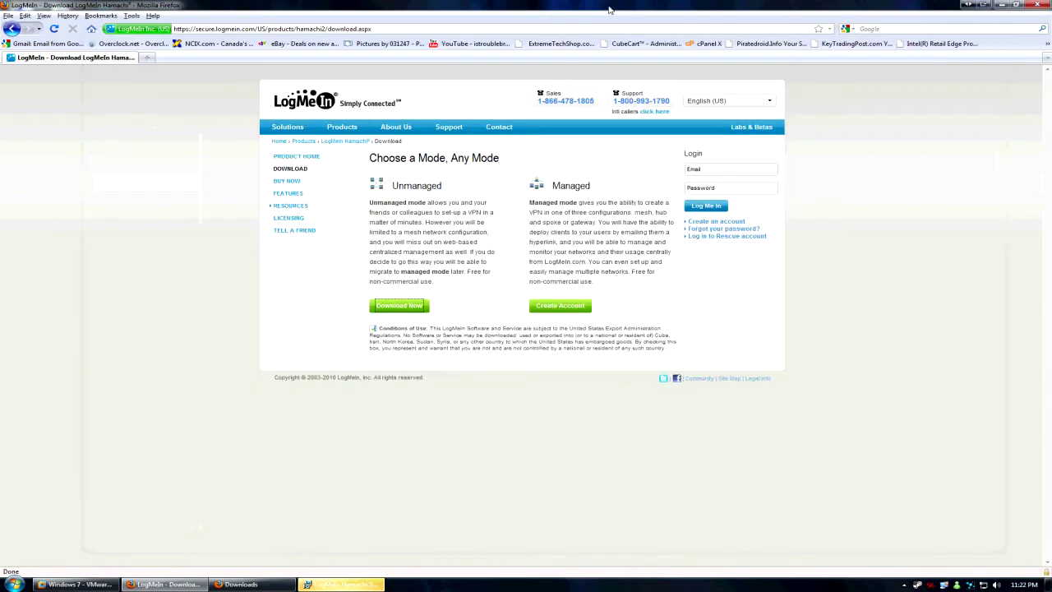
left_click(341, 584)
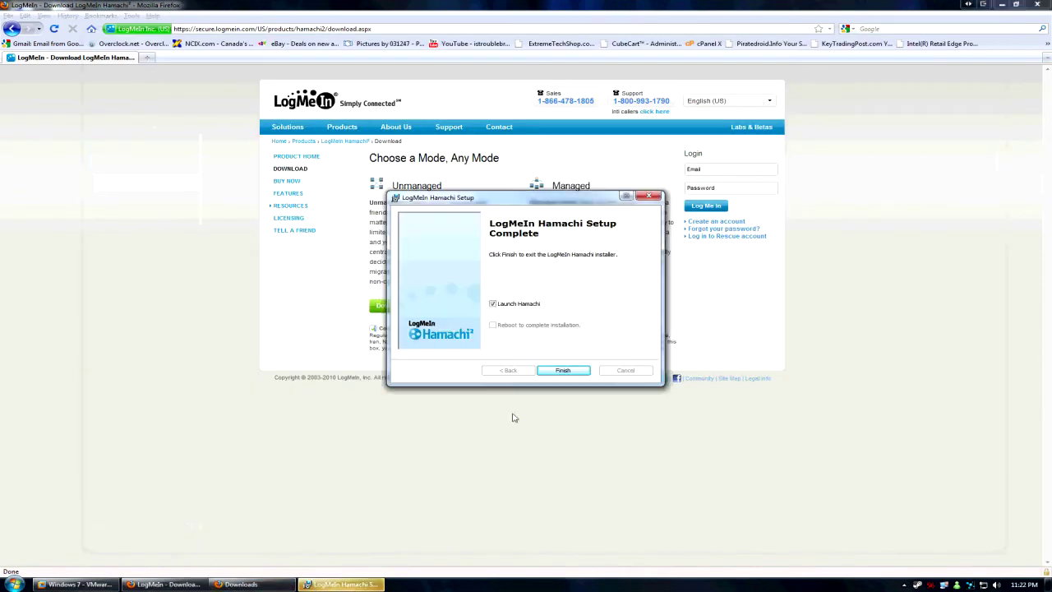
left_click(573, 370)
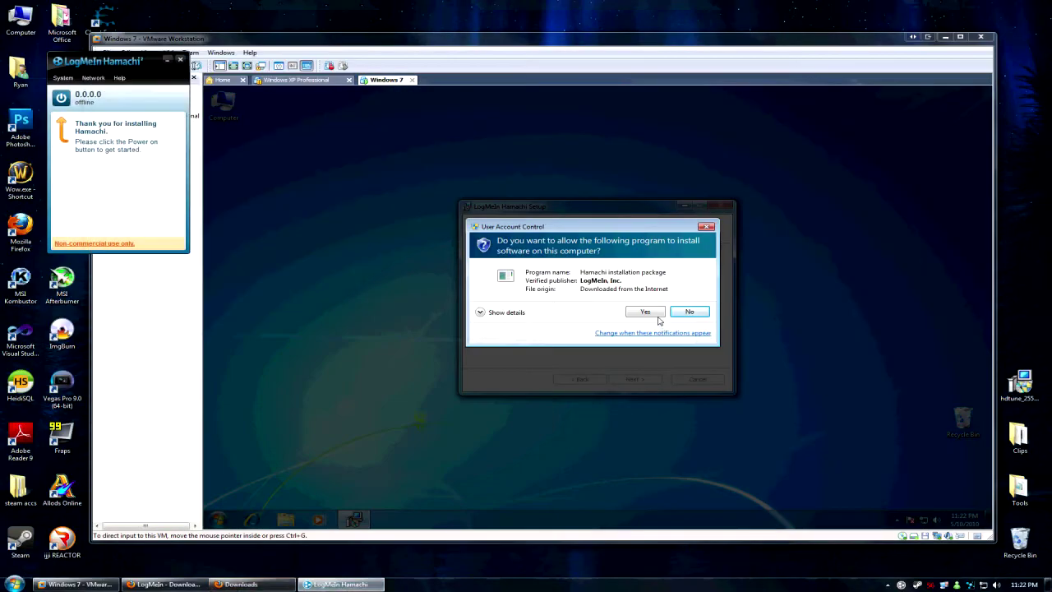
left_click(645, 311)
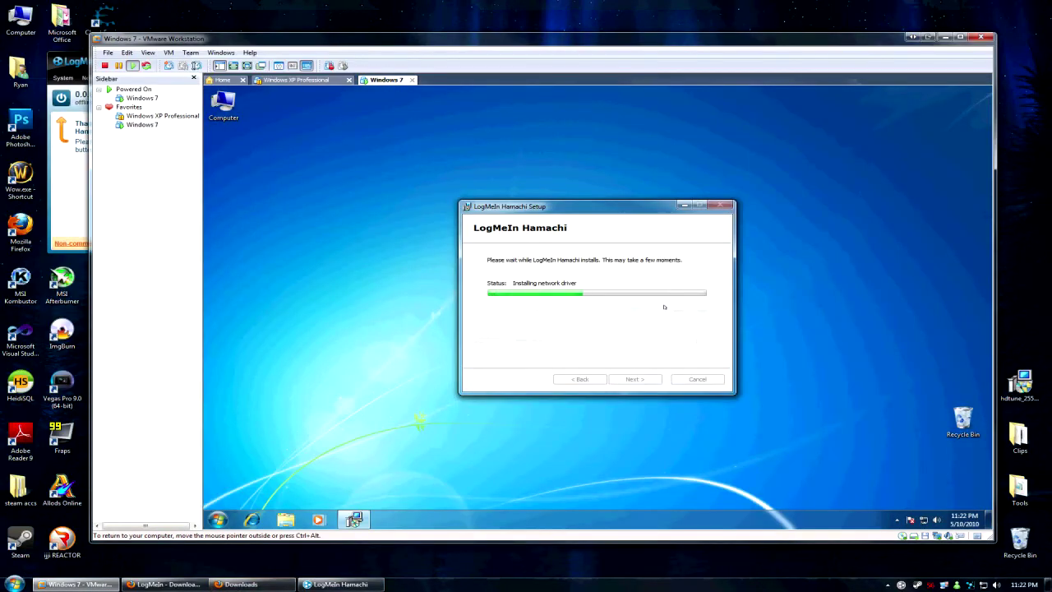
left_click(669, 279)
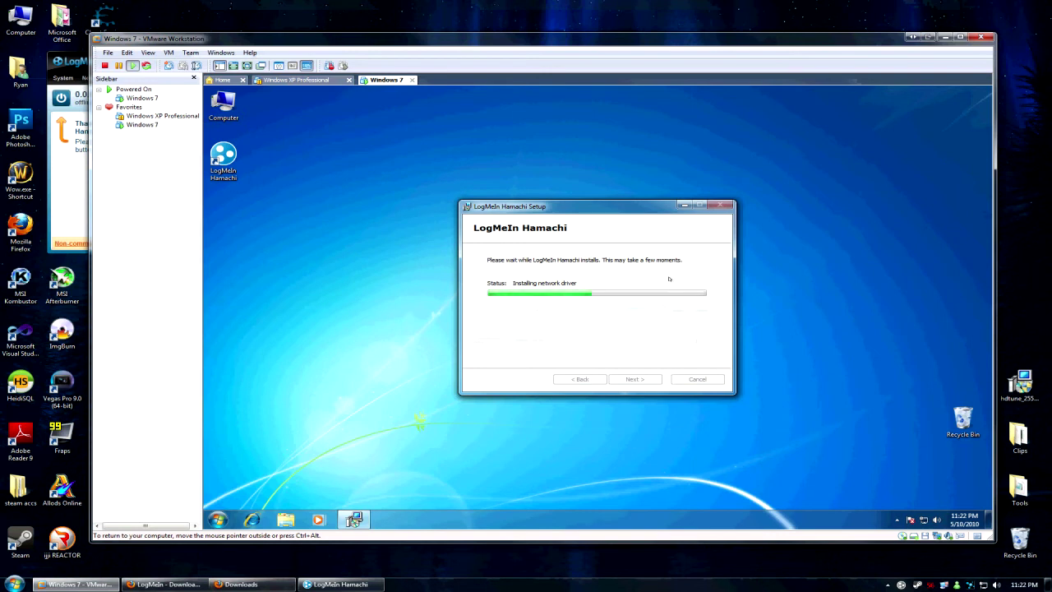
left_click(75, 186)
left_click(64, 98)
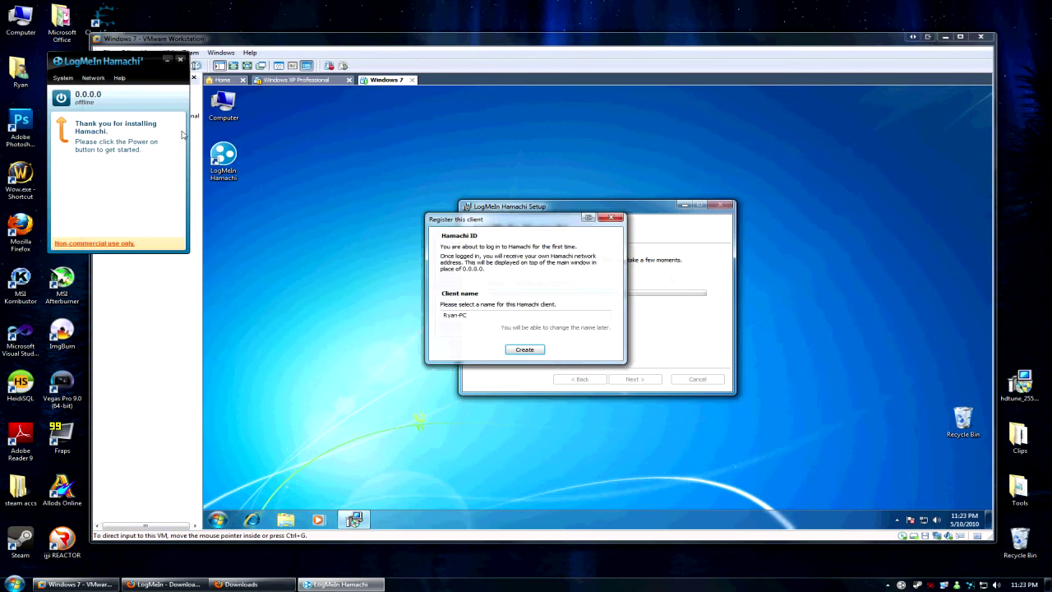
Step: Complete host client registration, close the installer, and mark the network location Public
left_click(528, 352)
left_click(638, 379)
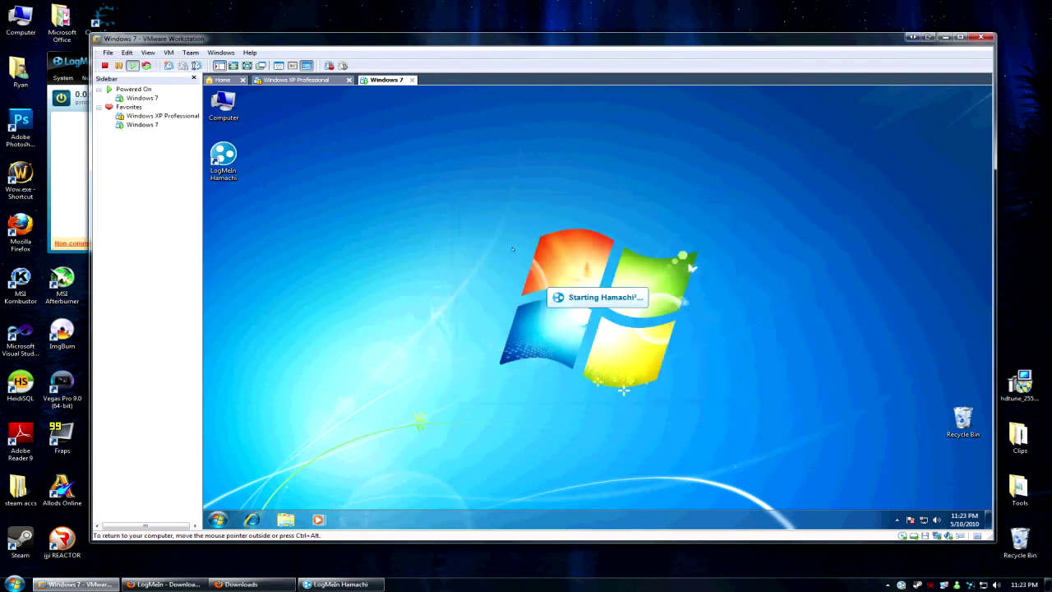
left_click(88, 146)
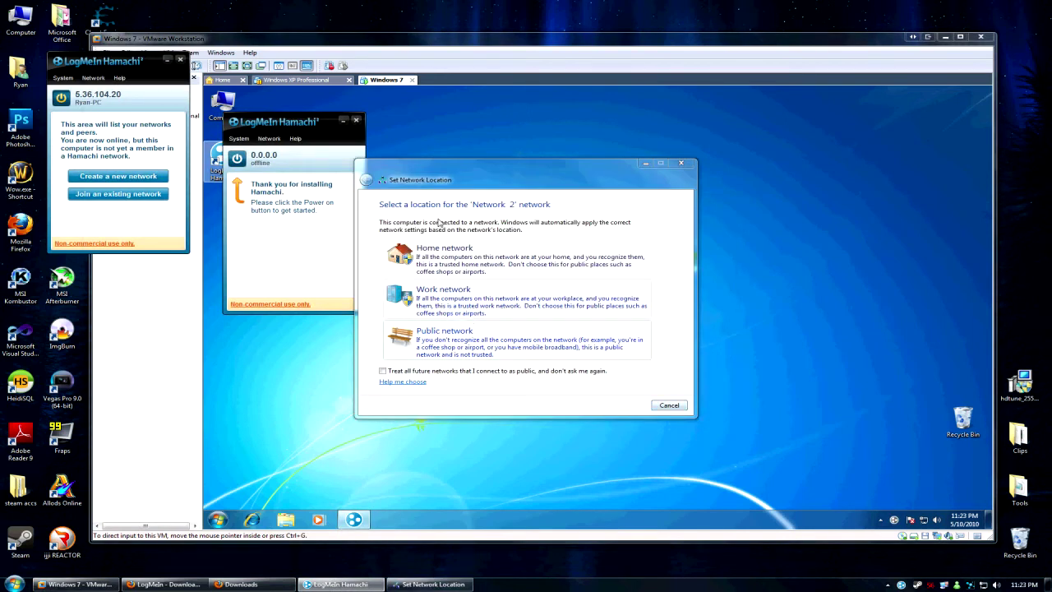
left_click(471, 358)
left_click(669, 405)
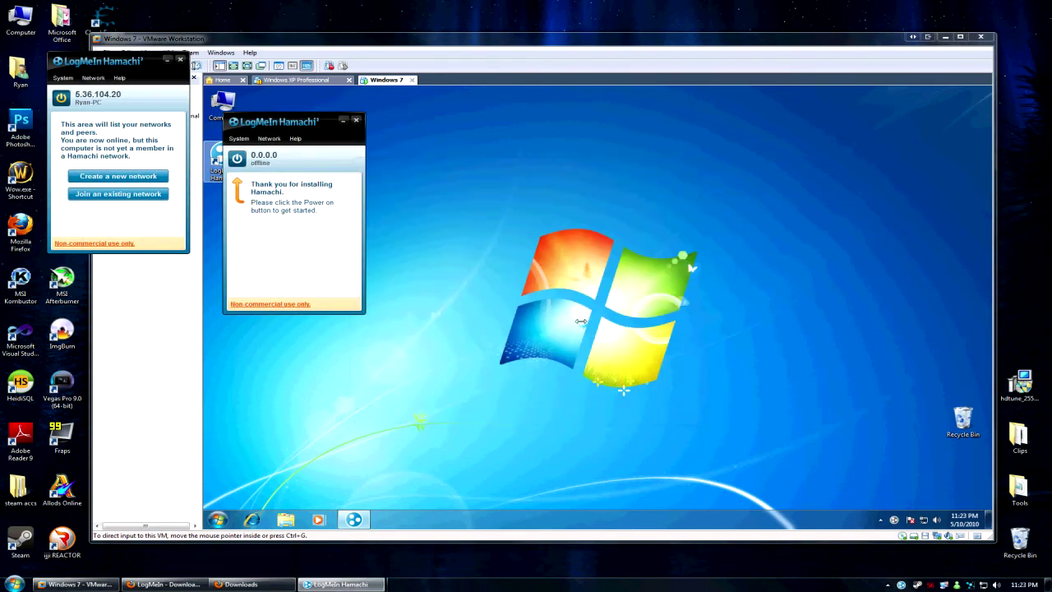
Step: Create the Hamachi network realtechtips with a password, then power on Hamachi in the VM
left_click(114, 181)
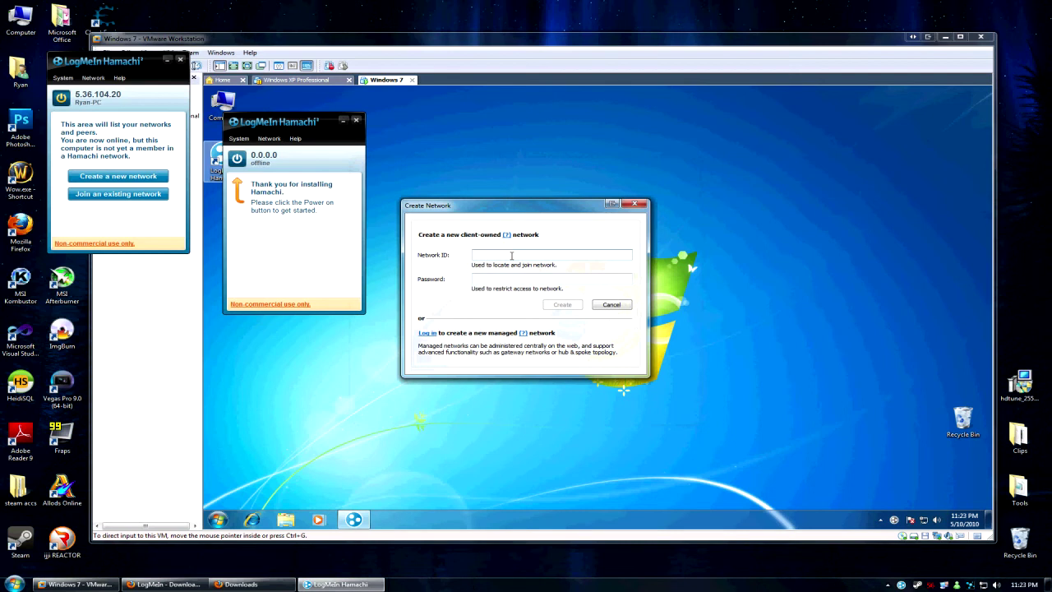
type("realtechtips")
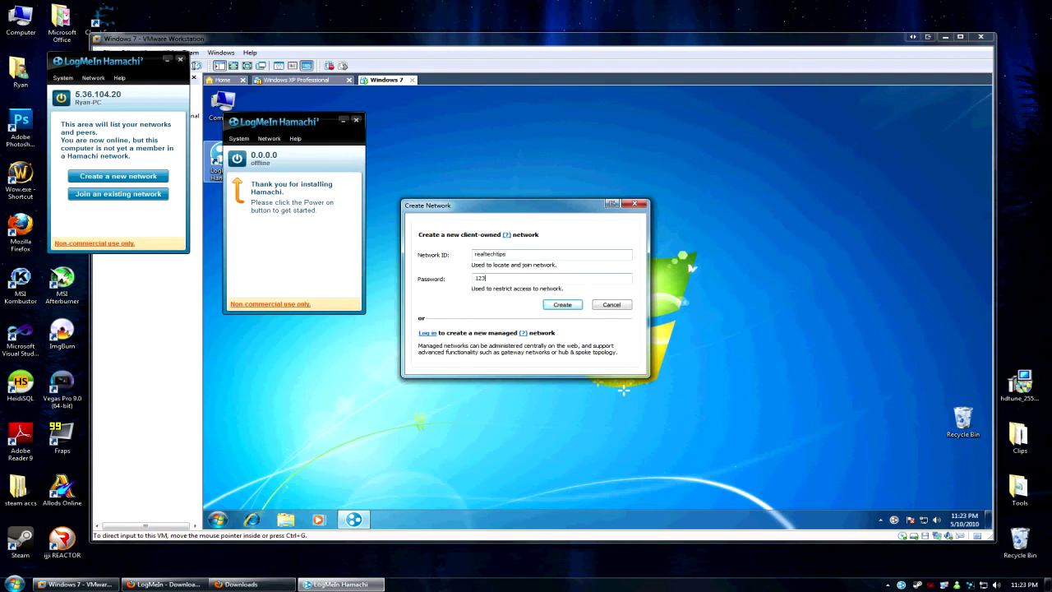
left_click(562, 304)
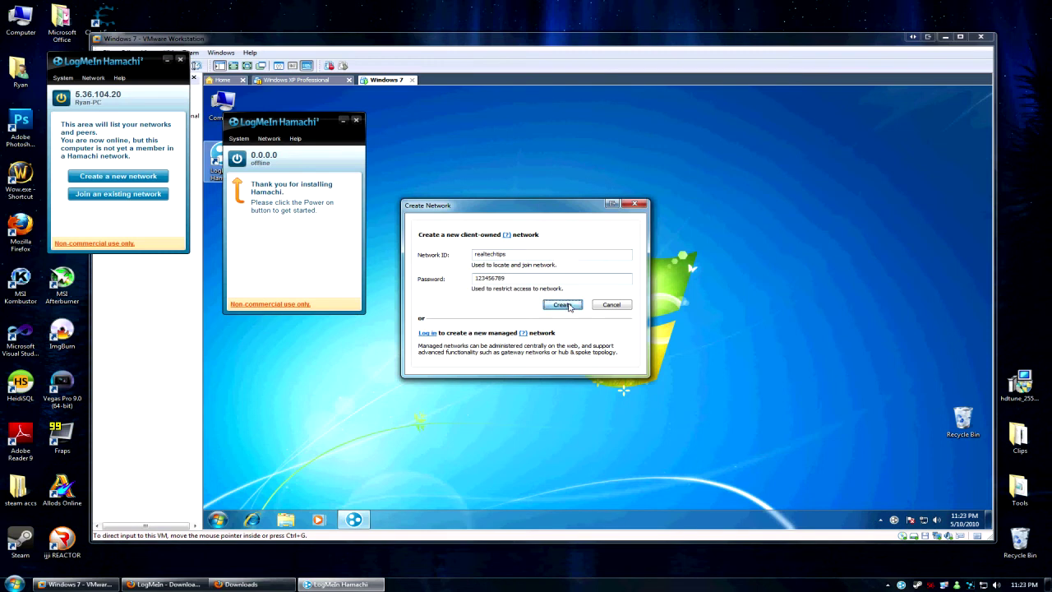
mouse_move(86, 120)
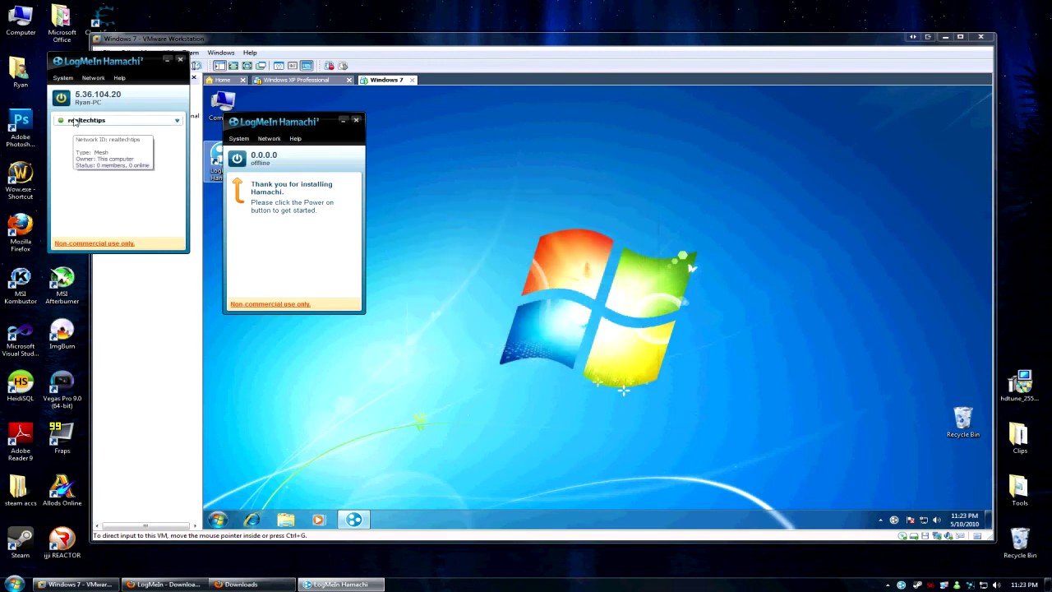
left_click(237, 159)
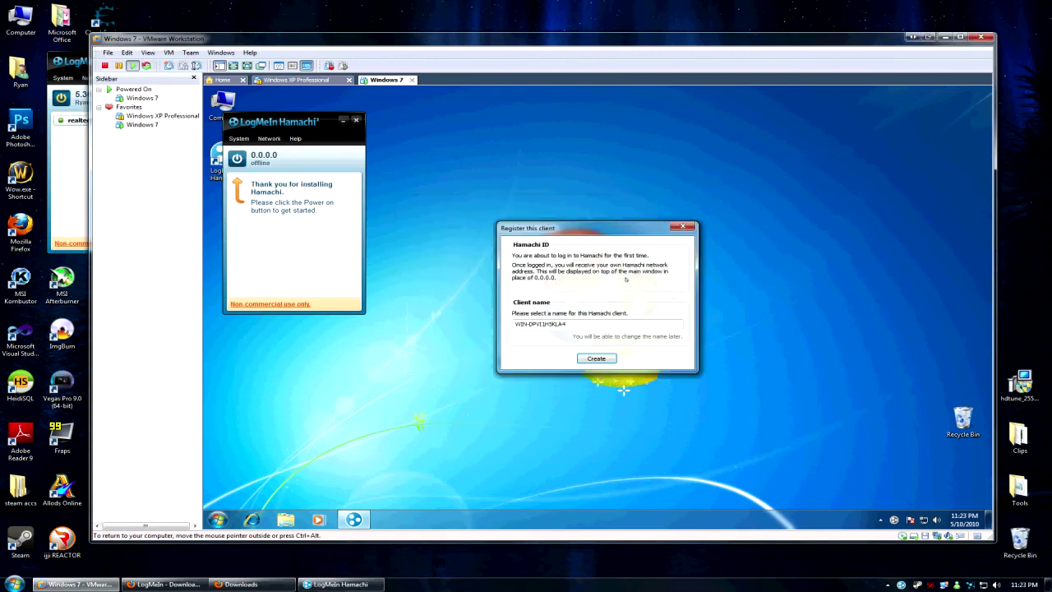
Step: Register the VM's Hamachi client and arrange the host and VM Hamachi windows
key("Return")
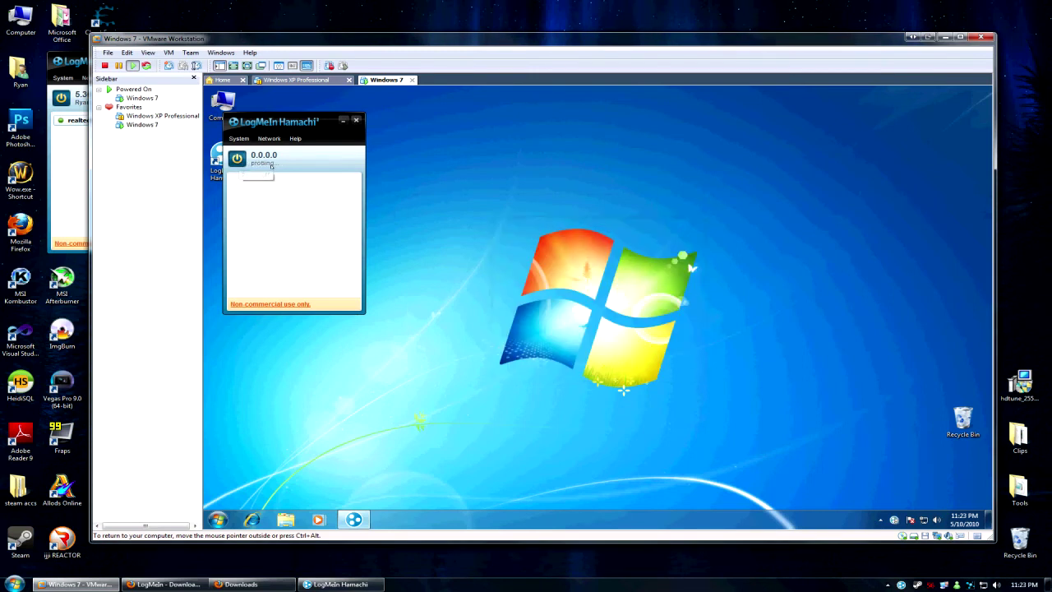
left_click_drag(258, 122, 488, 141)
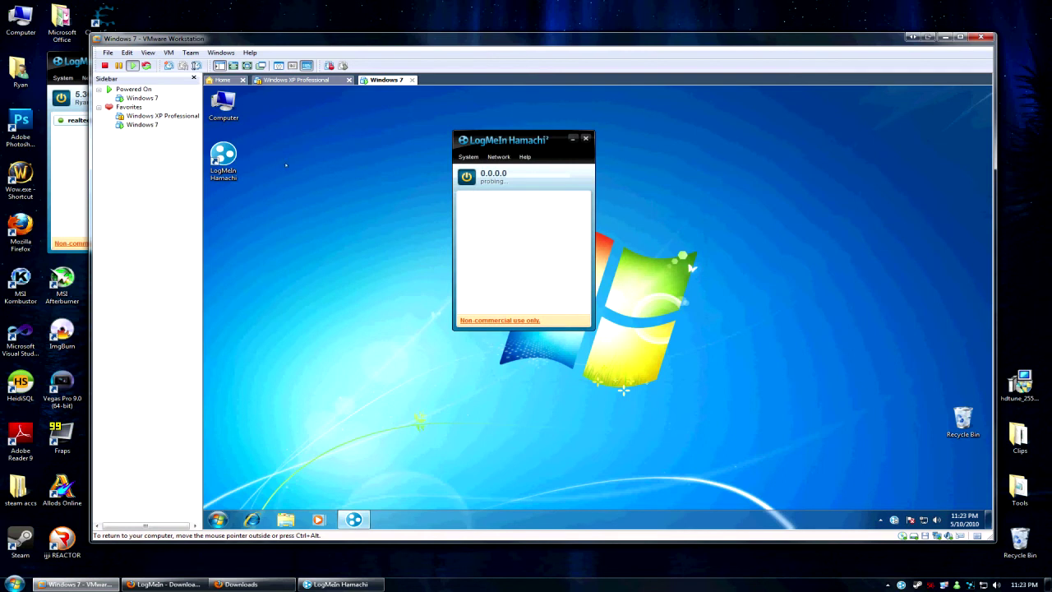
left_click(69, 164)
left_click(14, 584)
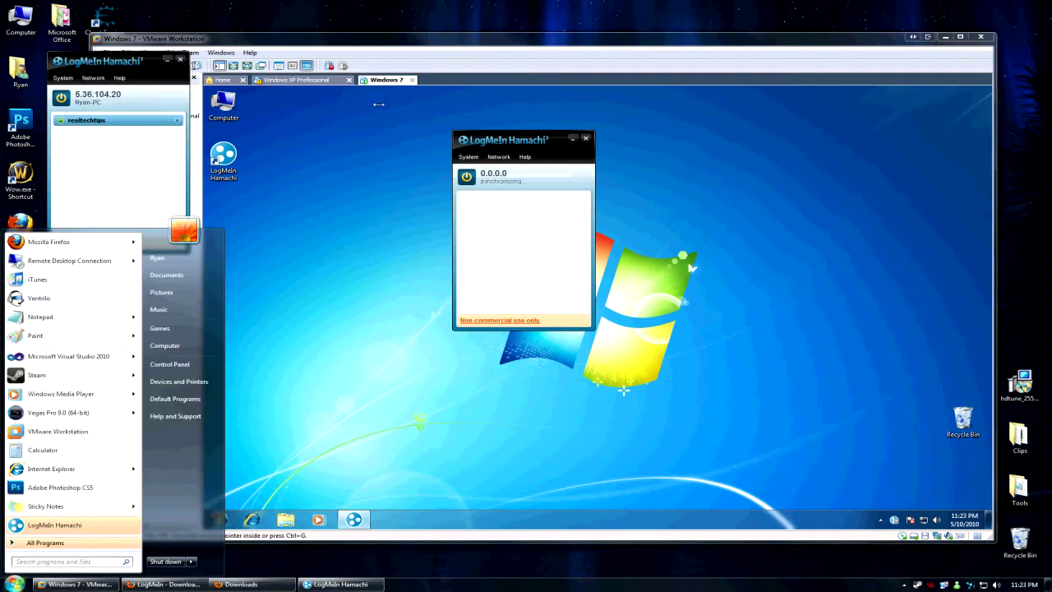
left_click(145, 171)
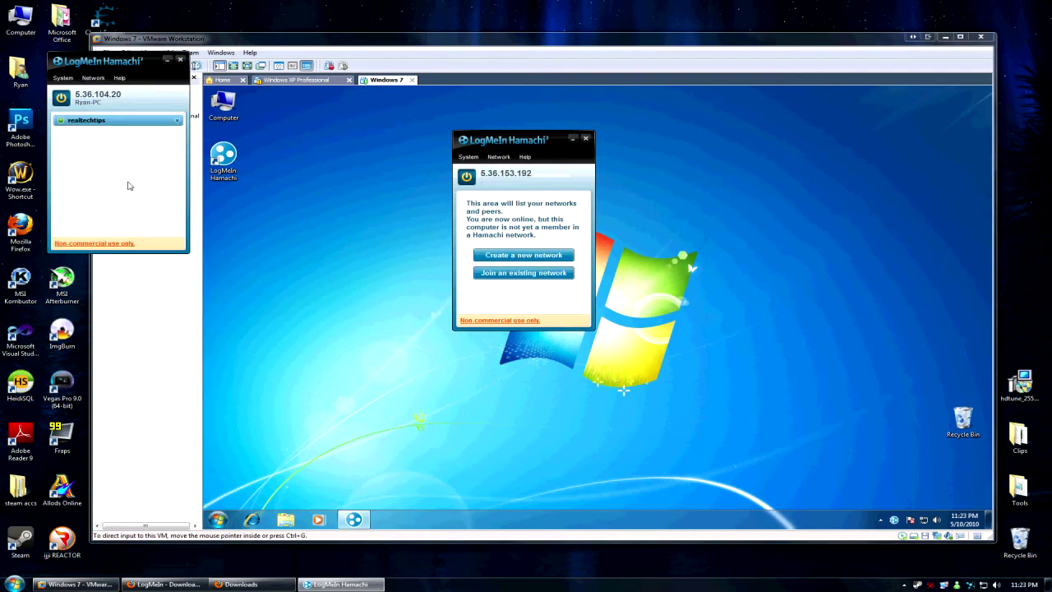
left_click(526, 277)
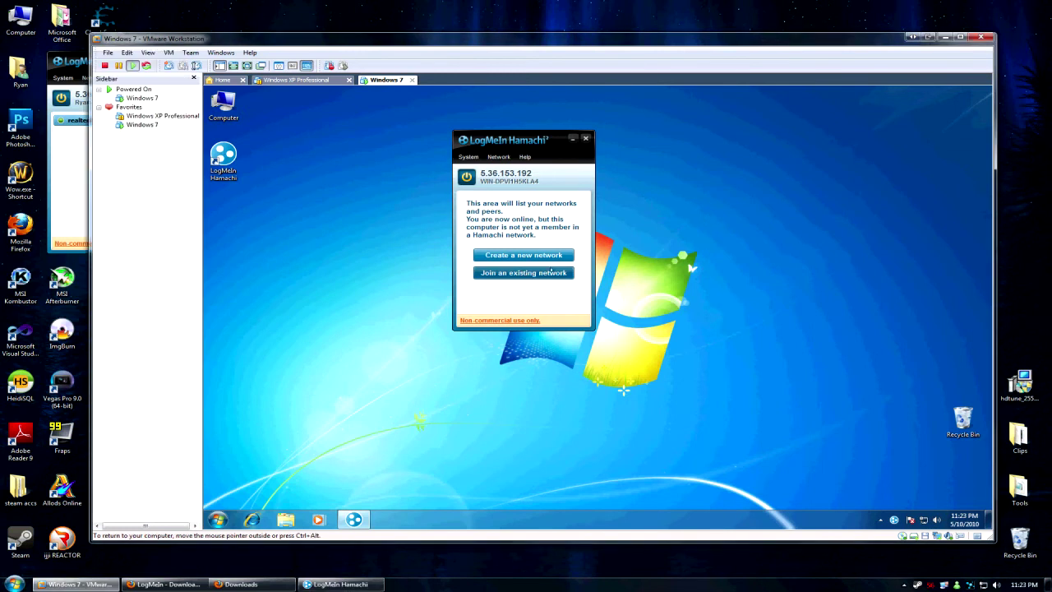
Step: Join the existing network realtechtips from the VM using its password
left_click(524, 278)
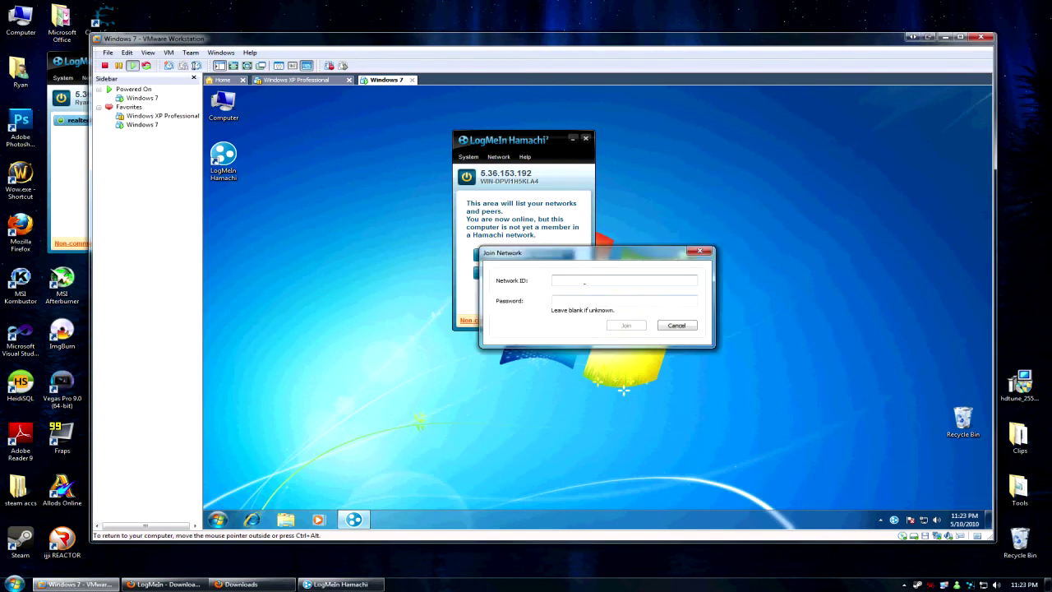
key("Tab")
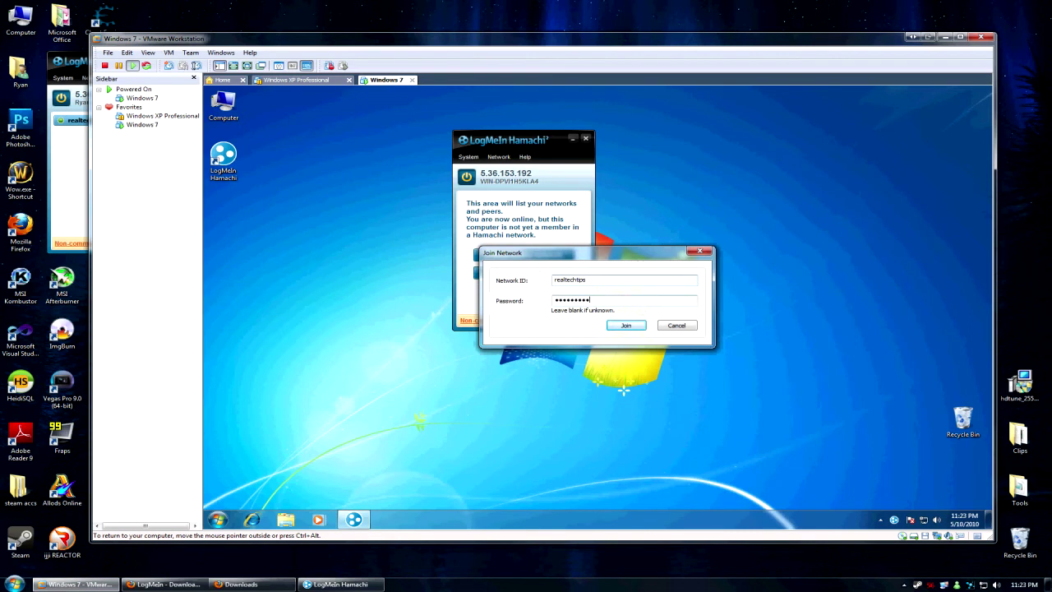
key("Return")
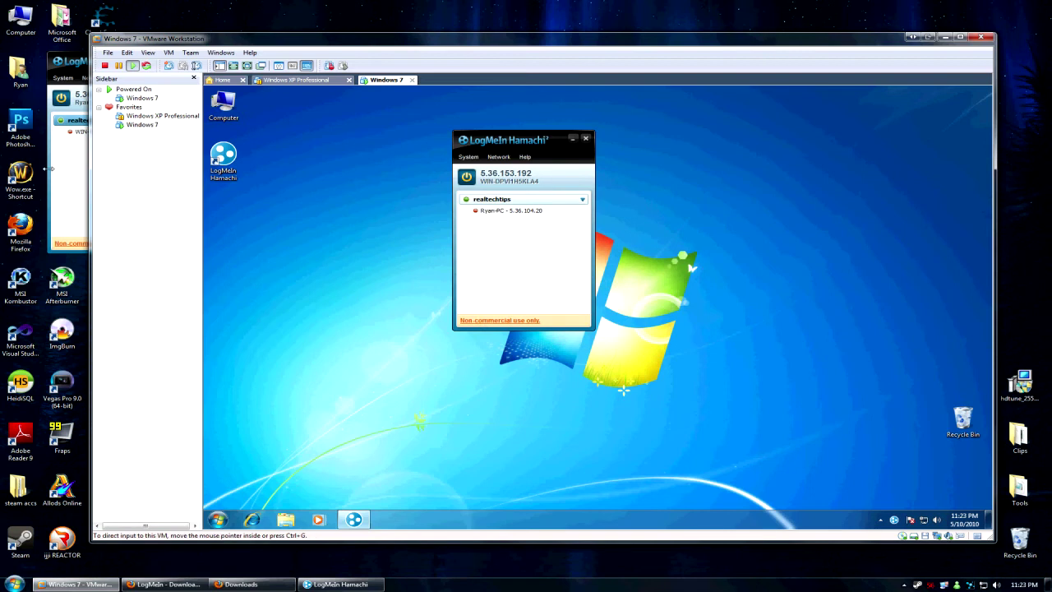
left_click(75, 151)
double_click(115, 132)
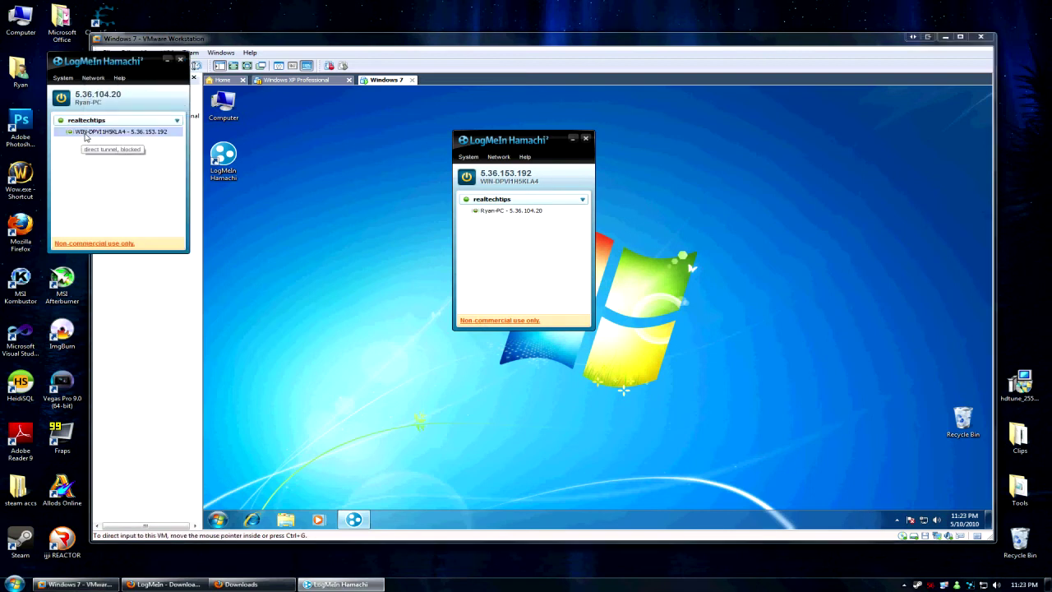
left_click(526, 237)
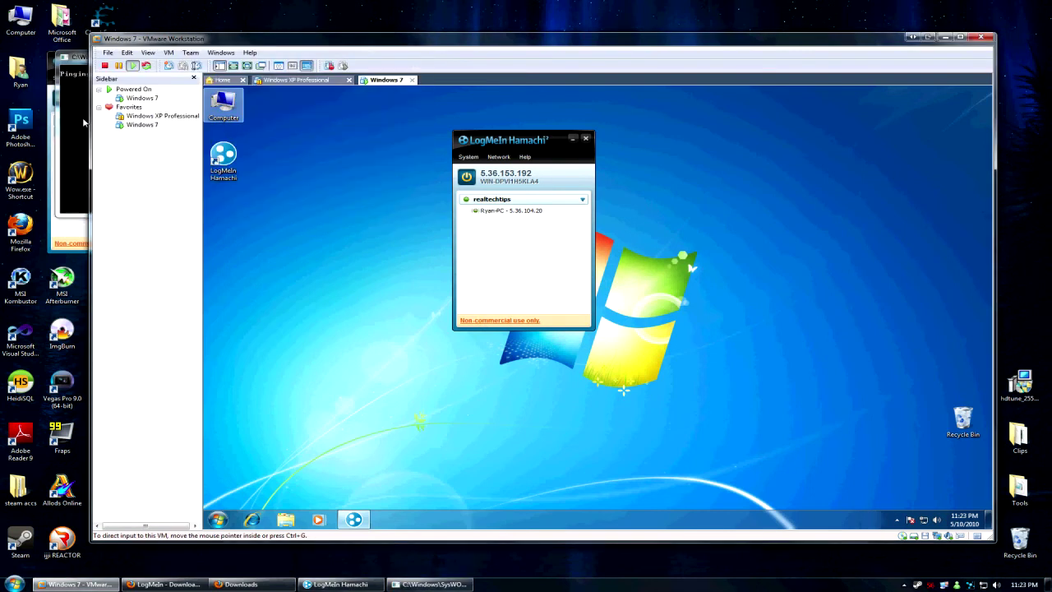
key("alt+Tab")
left_click(406, 55)
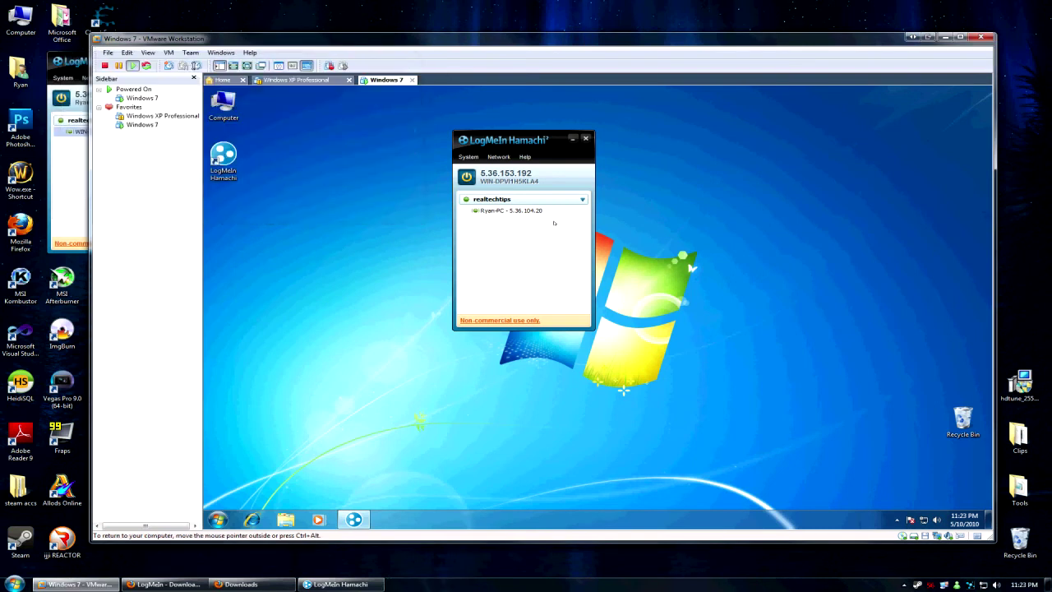
double_click(509, 210)
left_click_drag(359, 123, 431, 137)
left_click(657, 130)
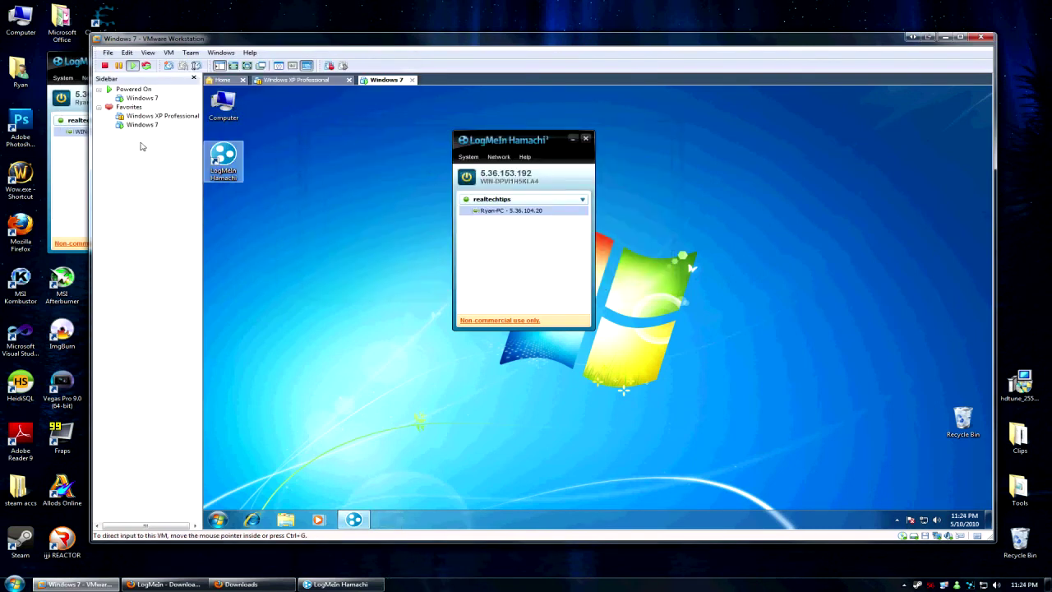
Step: Turn off the VM's Windows Firewall for both home and public networks
left_click(218, 519)
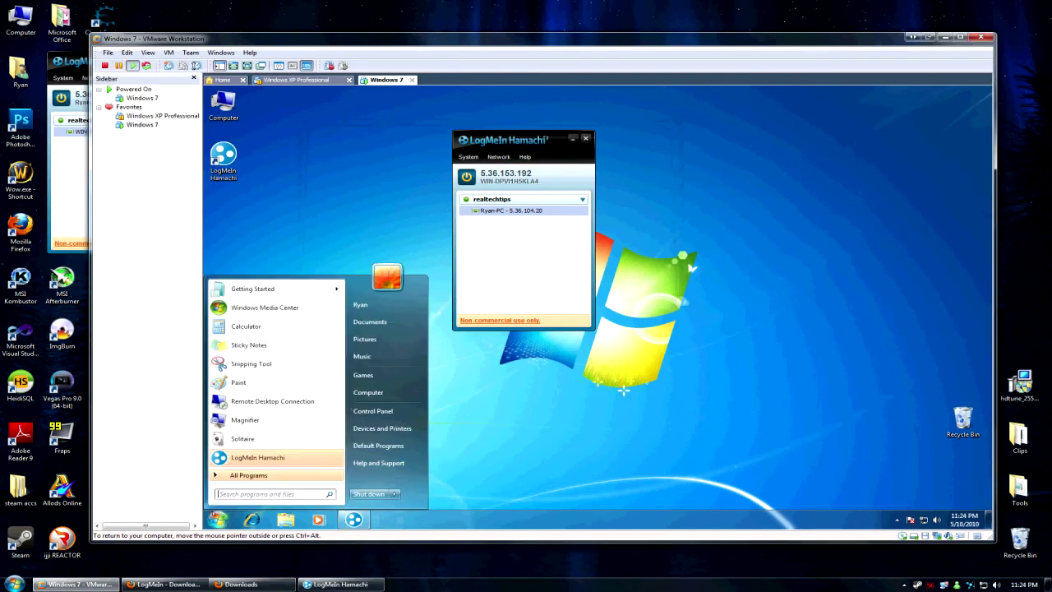
left_click(391, 404)
scroll(554, 382, "down", 5)
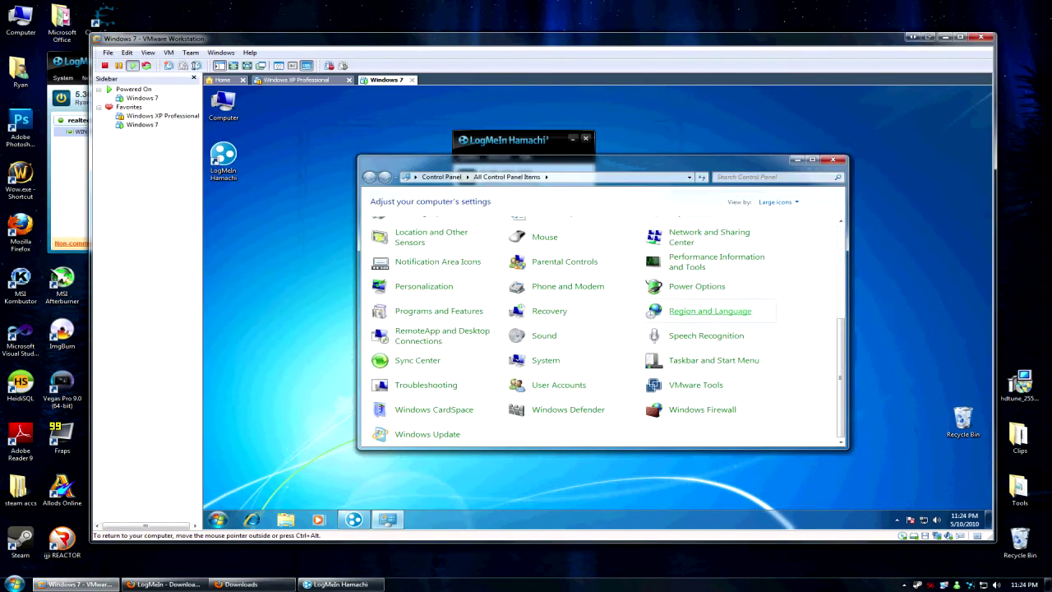
left_click(699, 409)
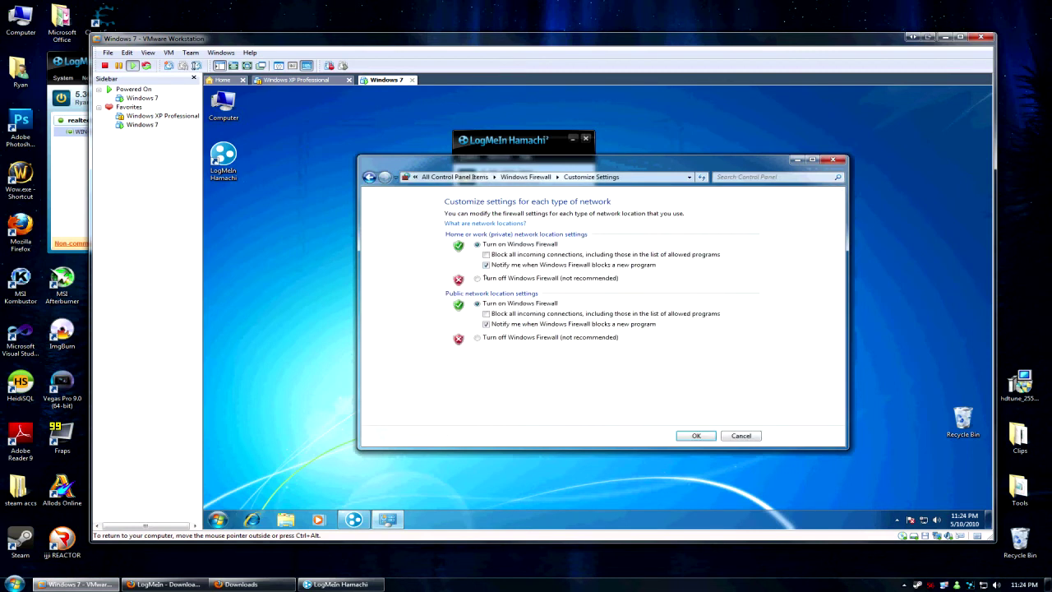
left_click(484, 278)
left_click(477, 338)
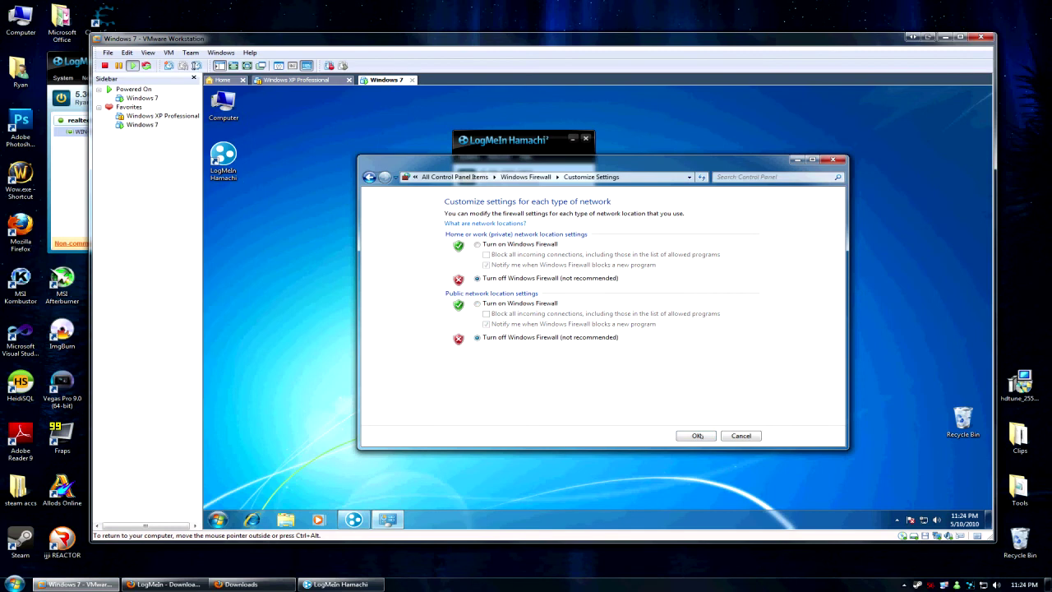
left_click(696, 436)
left_click(834, 159)
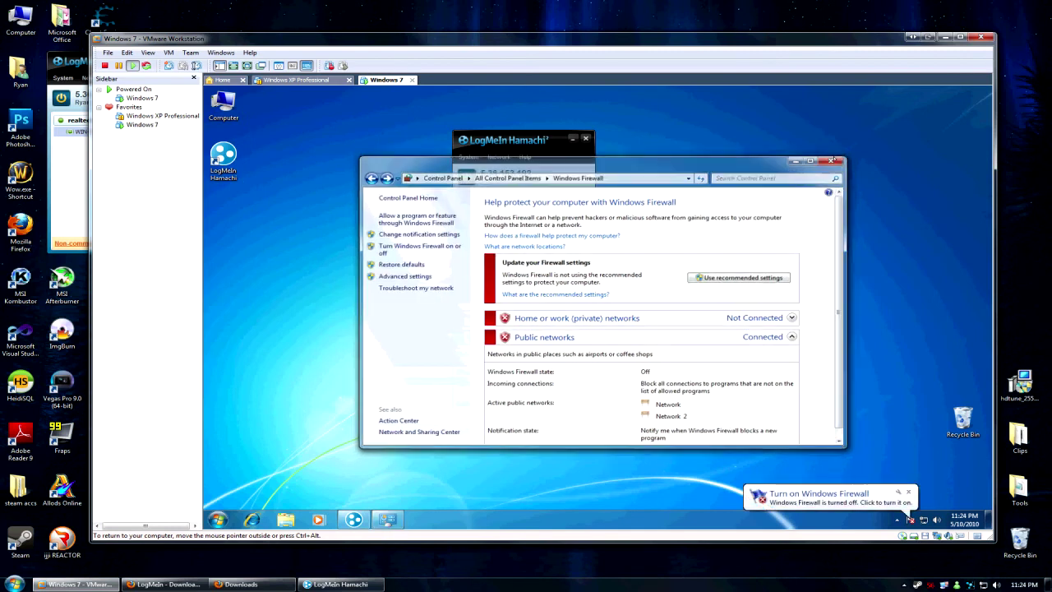
Step: Re-ping host and VM in both directions, then close both ping consoles
double_click(510, 211)
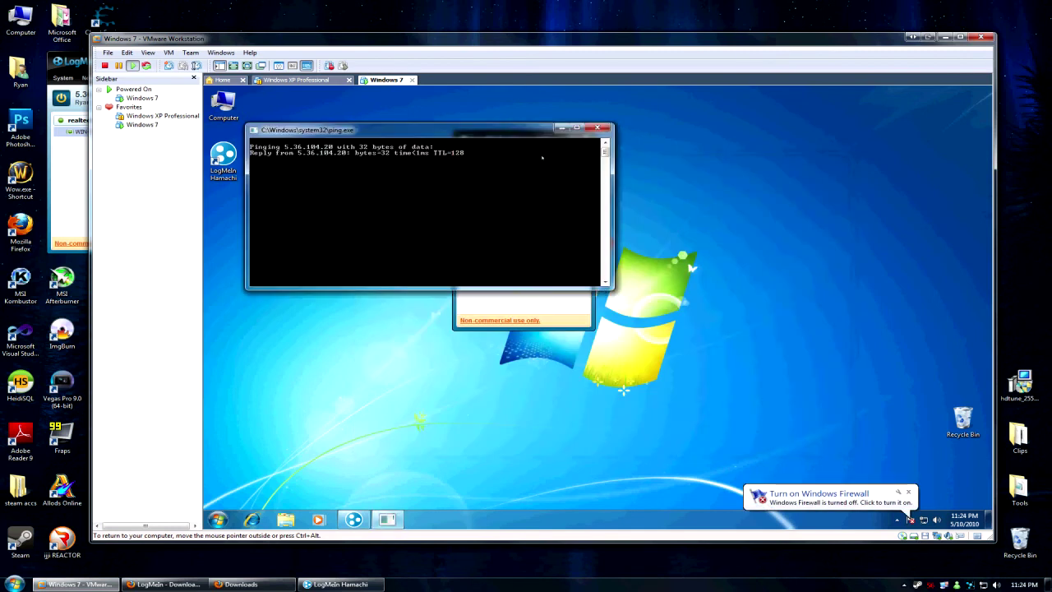
left_click(79, 131)
double_click(80, 132)
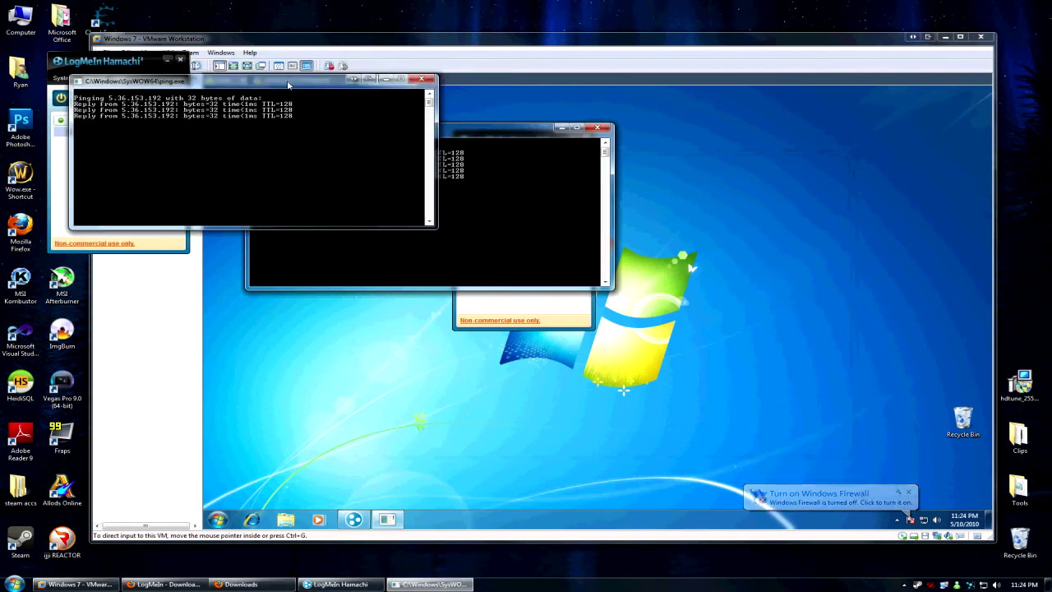
left_click_drag(287, 66, 487, 211)
left_click(622, 210)
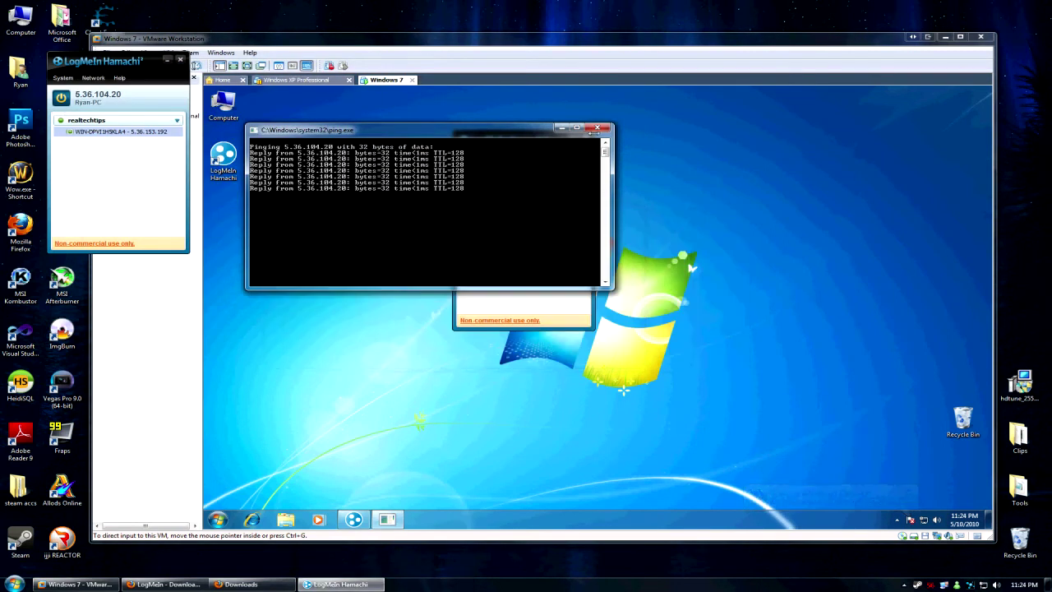
left_click(597, 128)
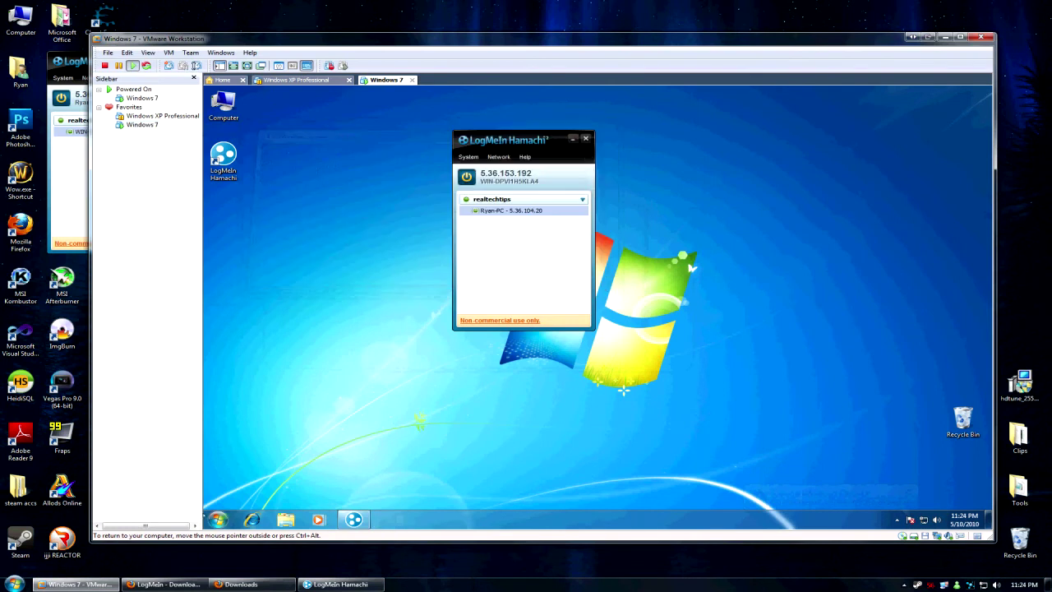
left_click(218, 519)
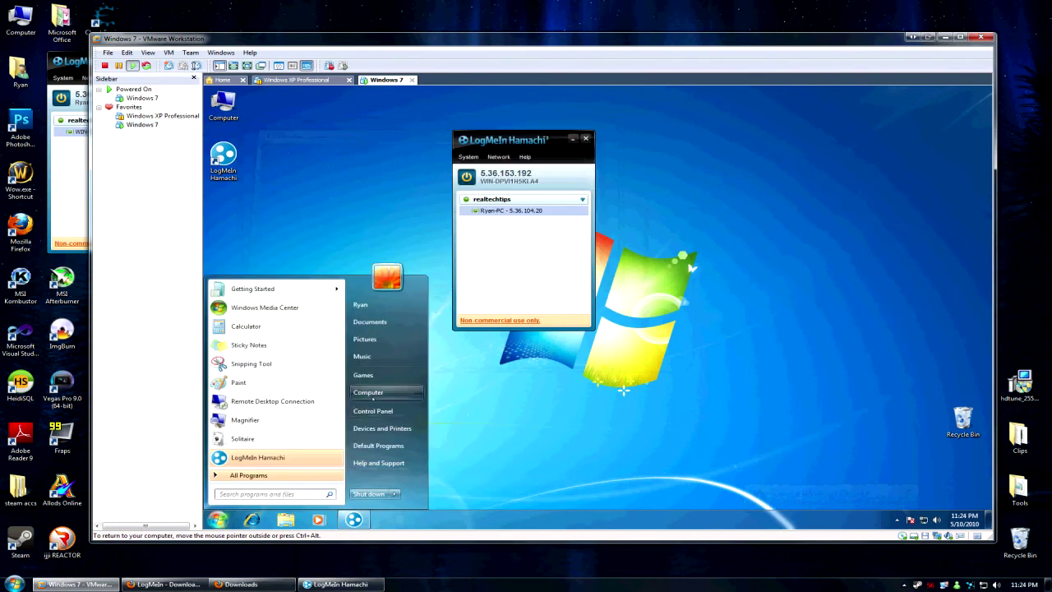
Step: Share the VM's C:\Program Files folder on the network via Advanced Sharing
left_click(371, 393)
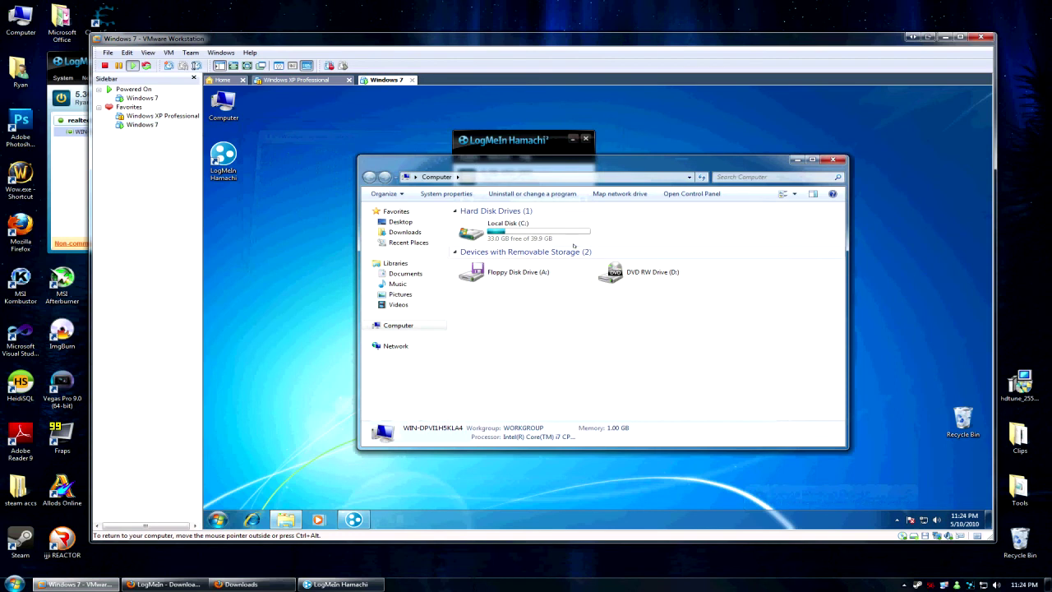
double_click(522, 233)
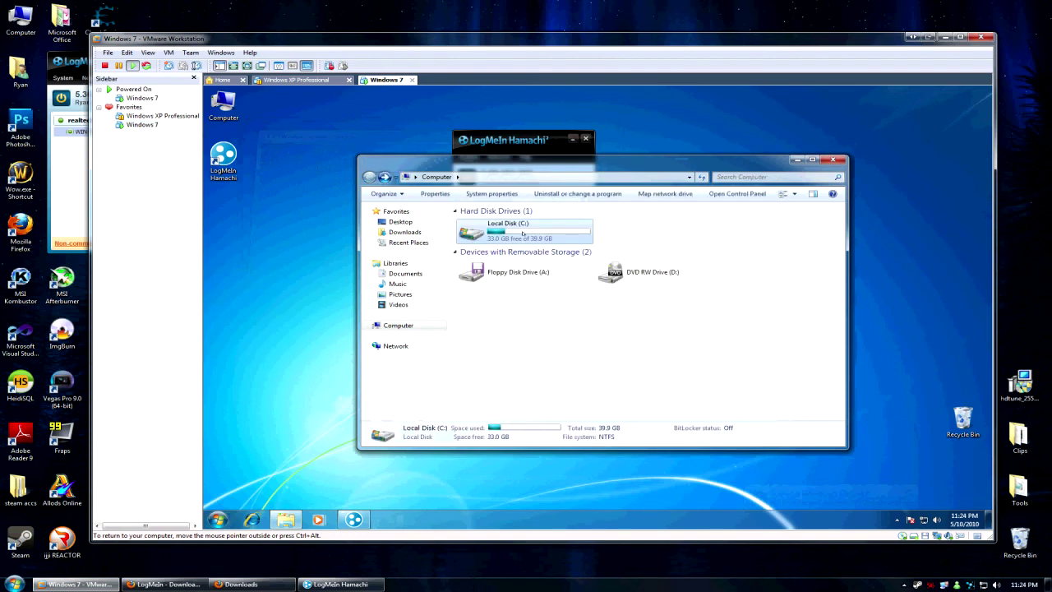
left_click(489, 234)
right_click(490, 235)
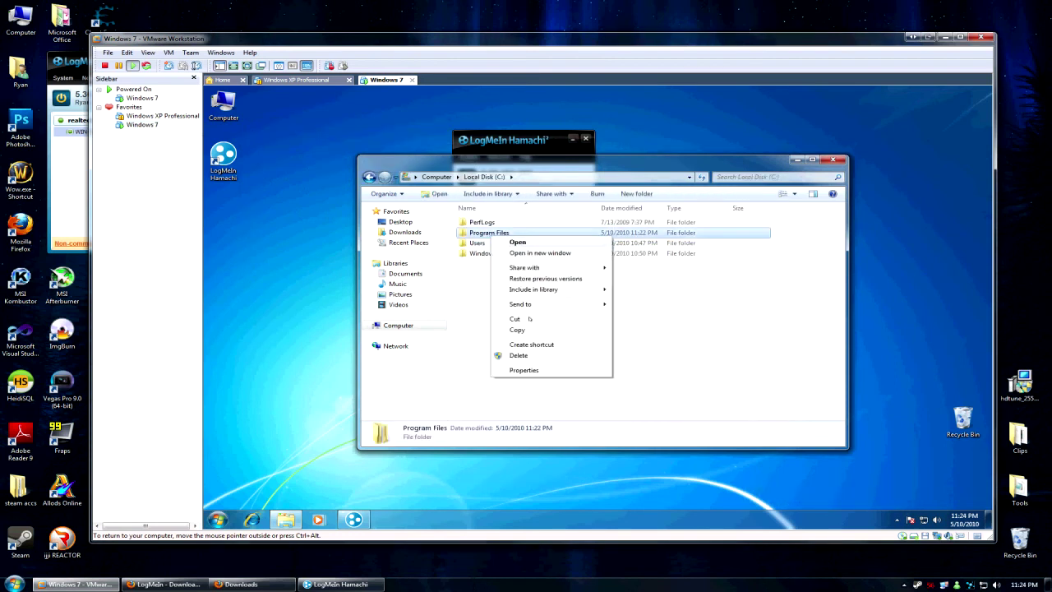
left_click(526, 368)
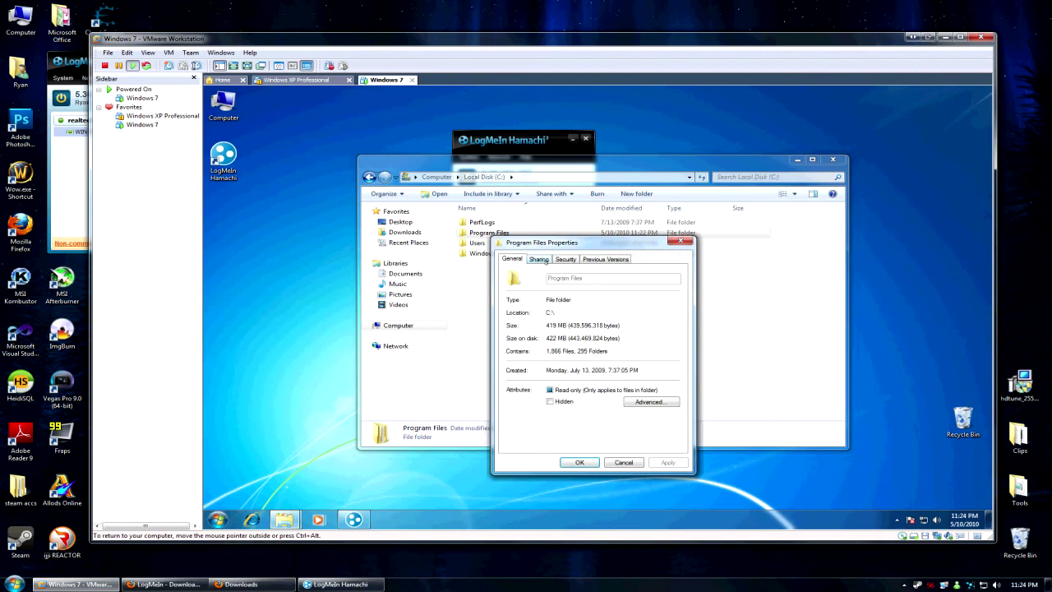
left_click(546, 261)
left_click(550, 376)
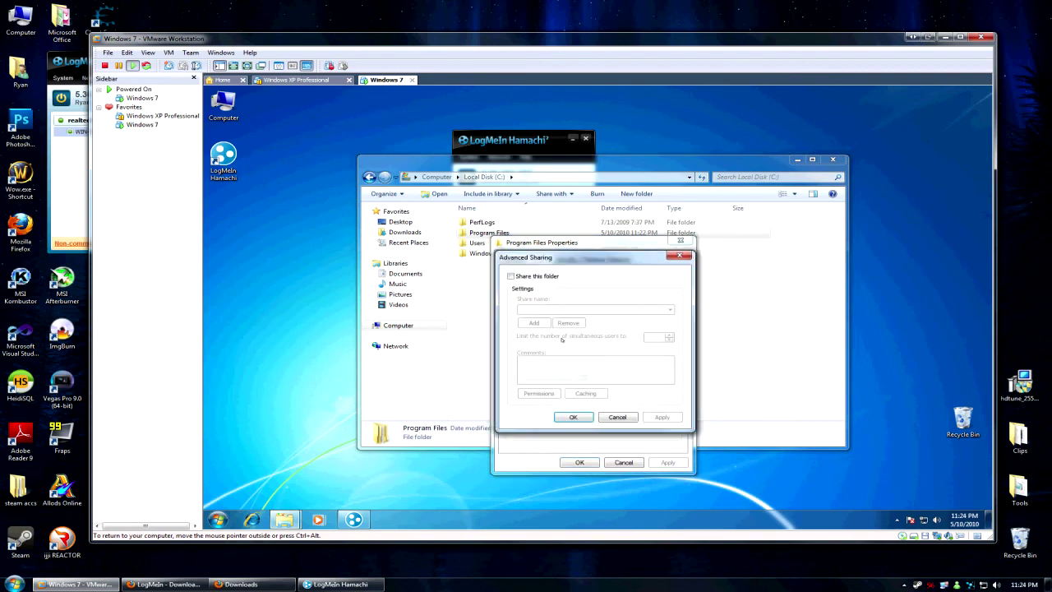
left_click(520, 277)
left_click(573, 416)
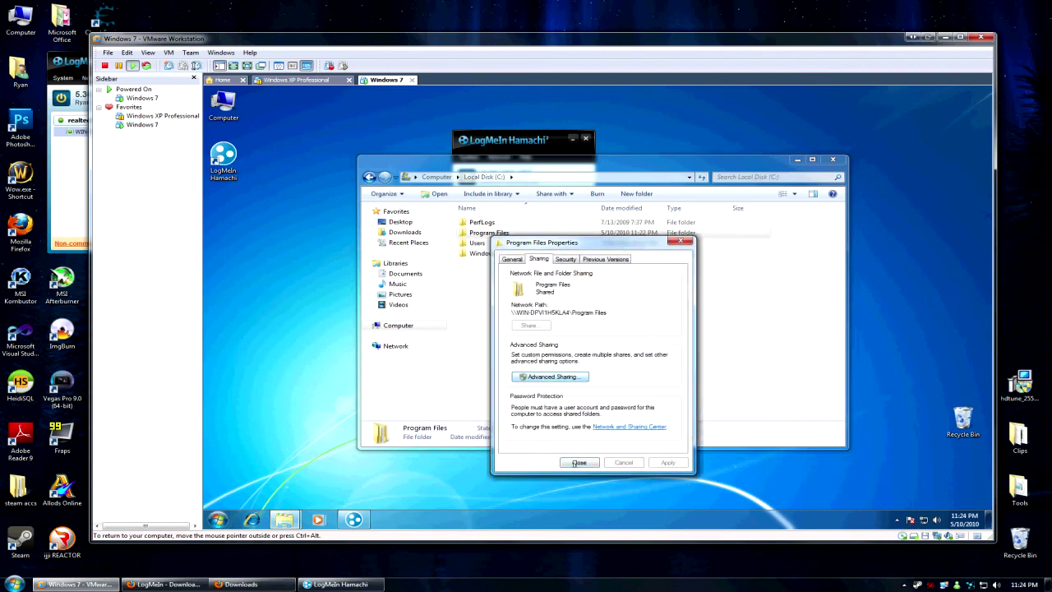
left_click(575, 462)
Step: Open Program Files and return to Local Disk (C:) twice to check the folder
double_click(501, 233)
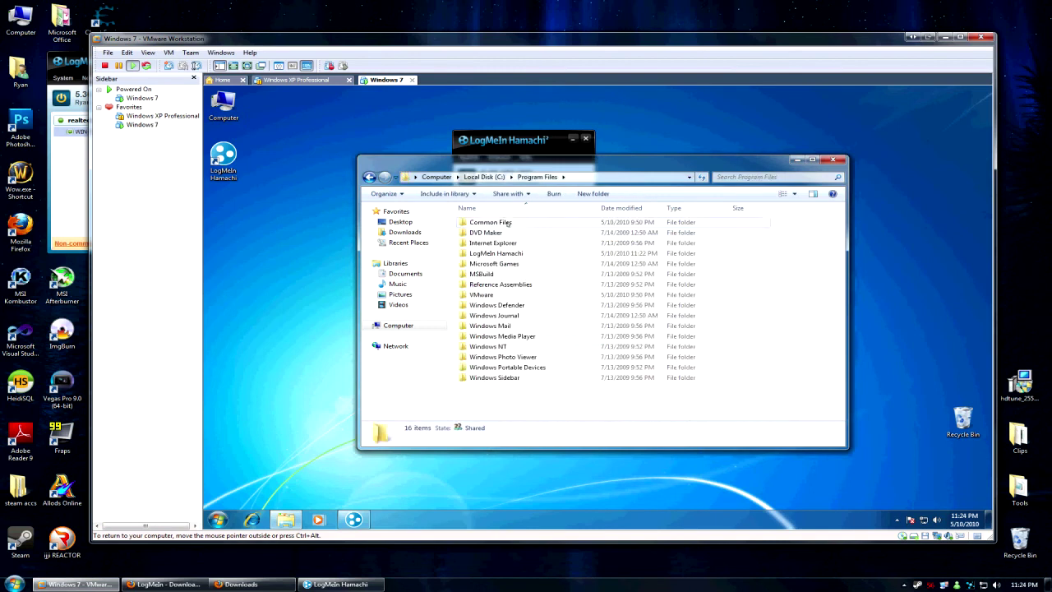
key("BackSpace")
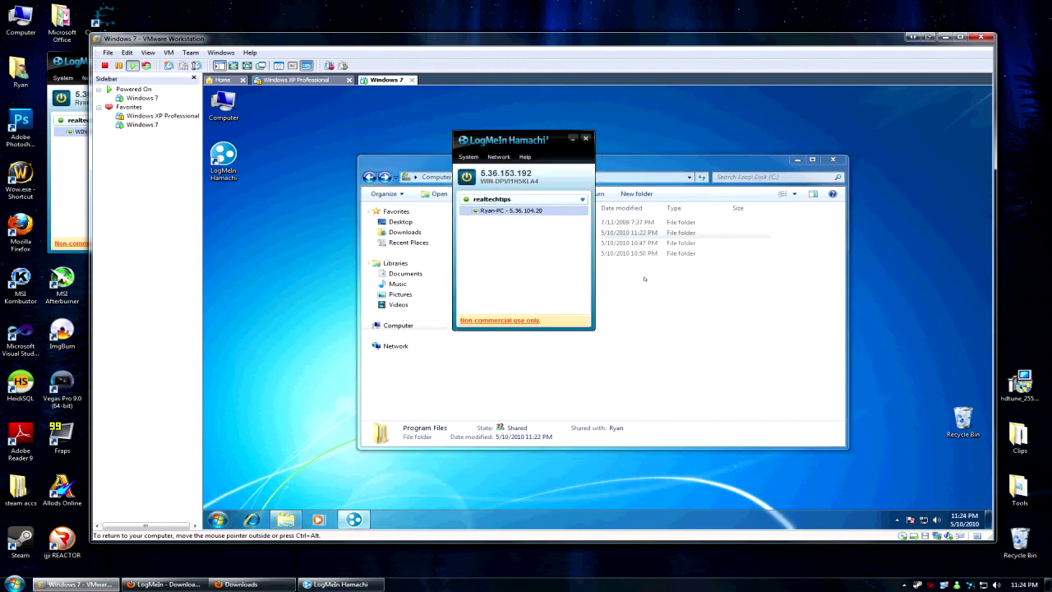
left_click(644, 279)
double_click(506, 232)
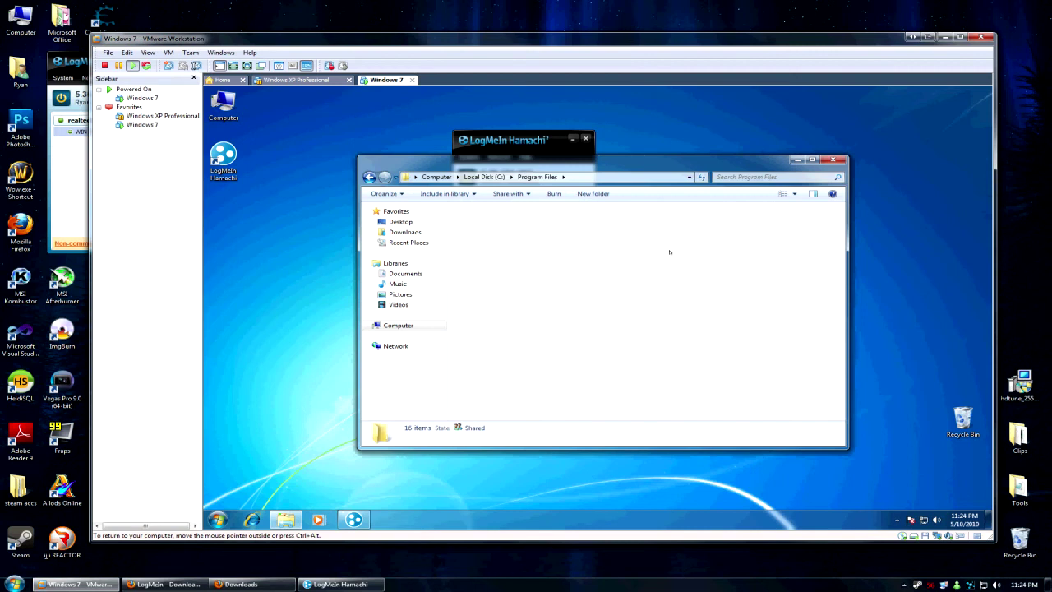
key("BackSpace")
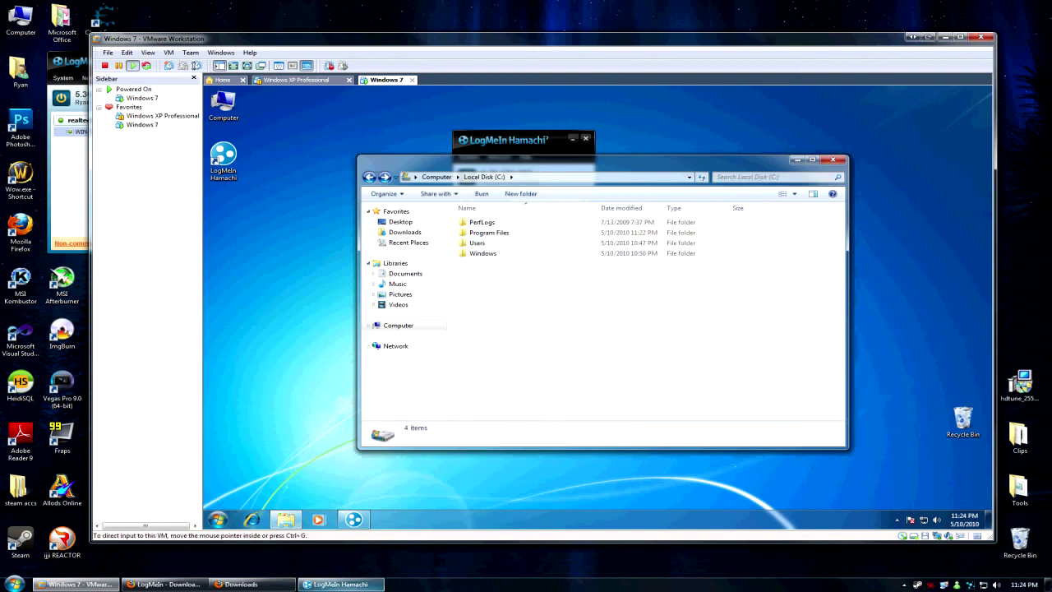
left_click(340, 583)
Step: On the host, browse Network in Explorer and start entering the VM's Hamachi path \\5.36
key("super")
left_click(165, 347)
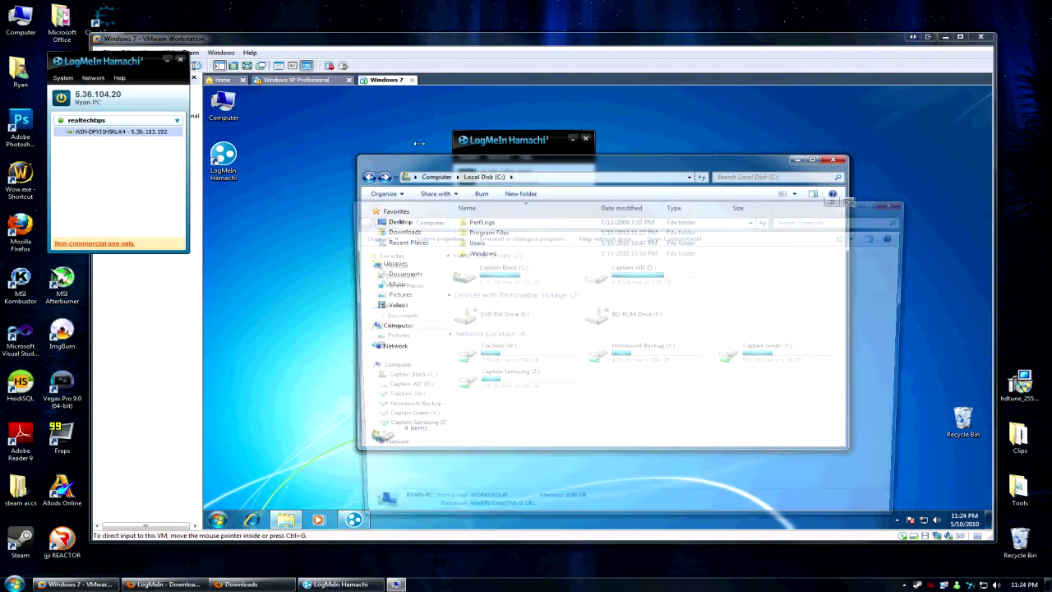
left_click(378, 450)
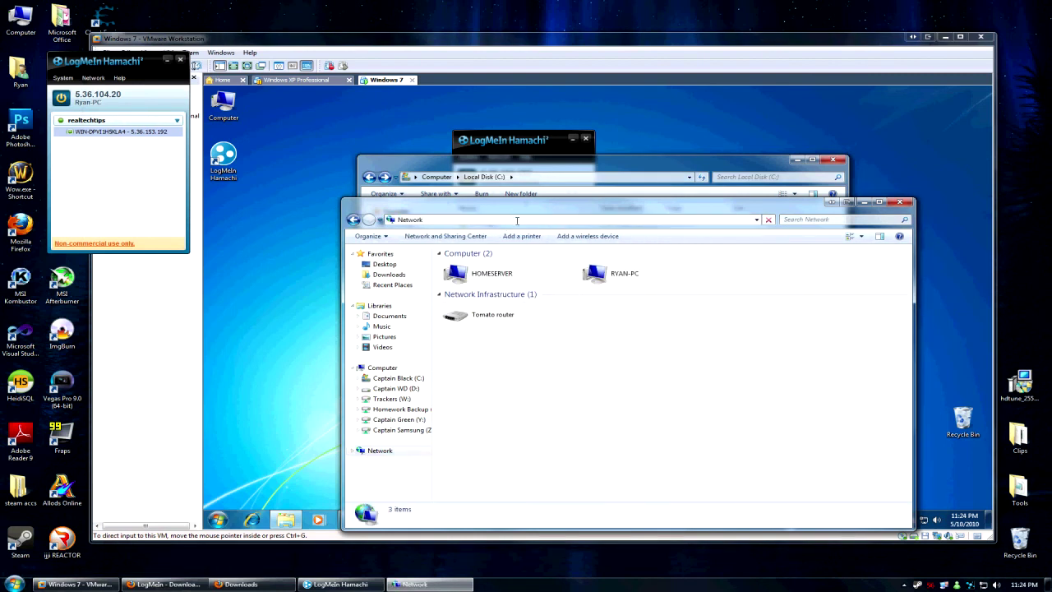
left_click(438, 220)
key("BackSpace")
key("BackSpace")
key("BackSpace")
type("\\5.36")
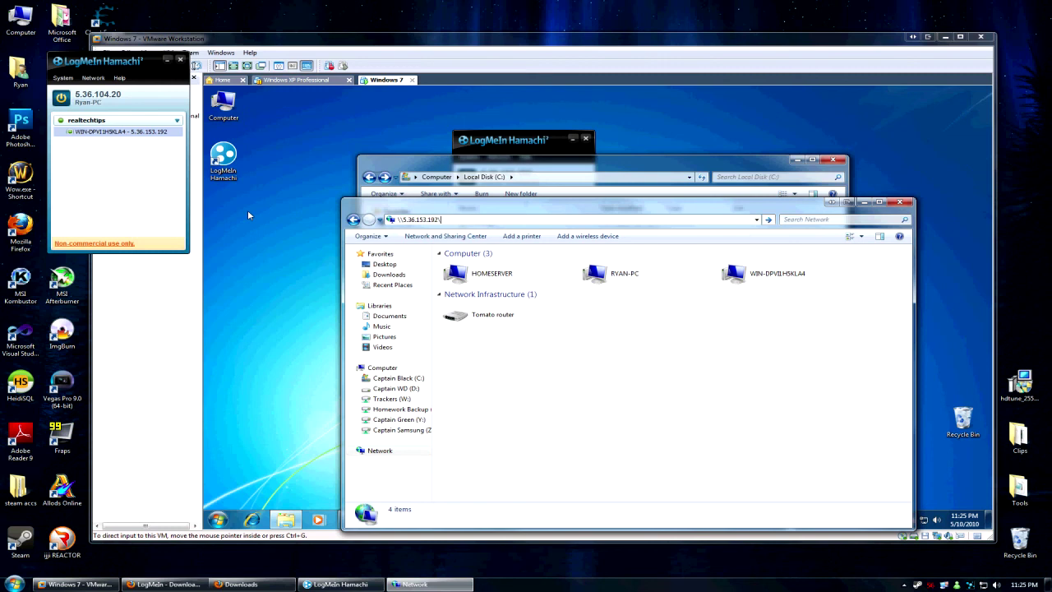
Step: In the VM, recheck the Program Files share name under Properties > Sharing > Advanced Sharing
left_click(467, 171)
right_click(485, 232)
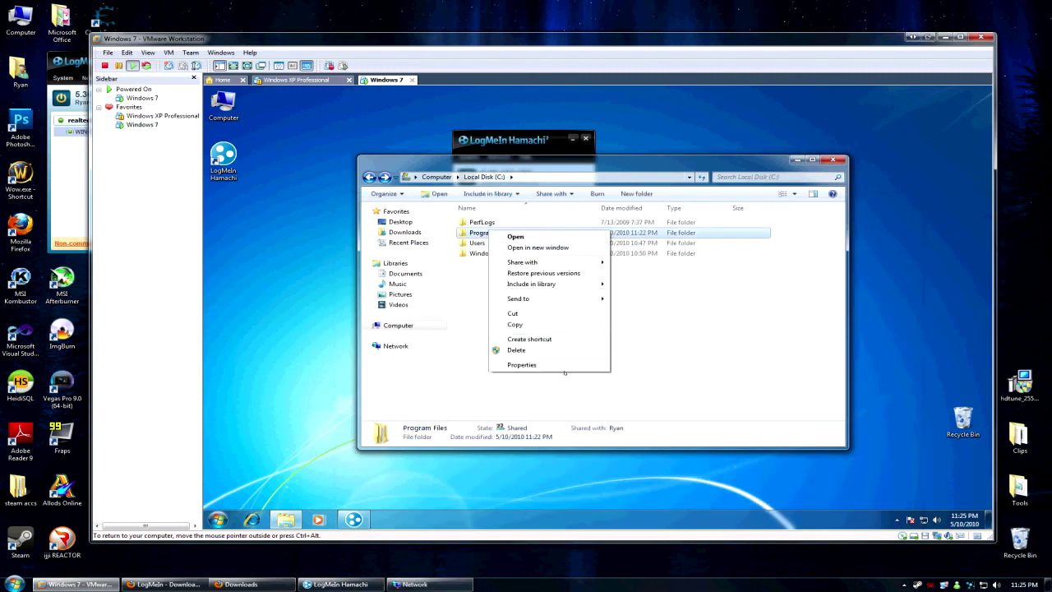
left_click(546, 364)
left_click(537, 254)
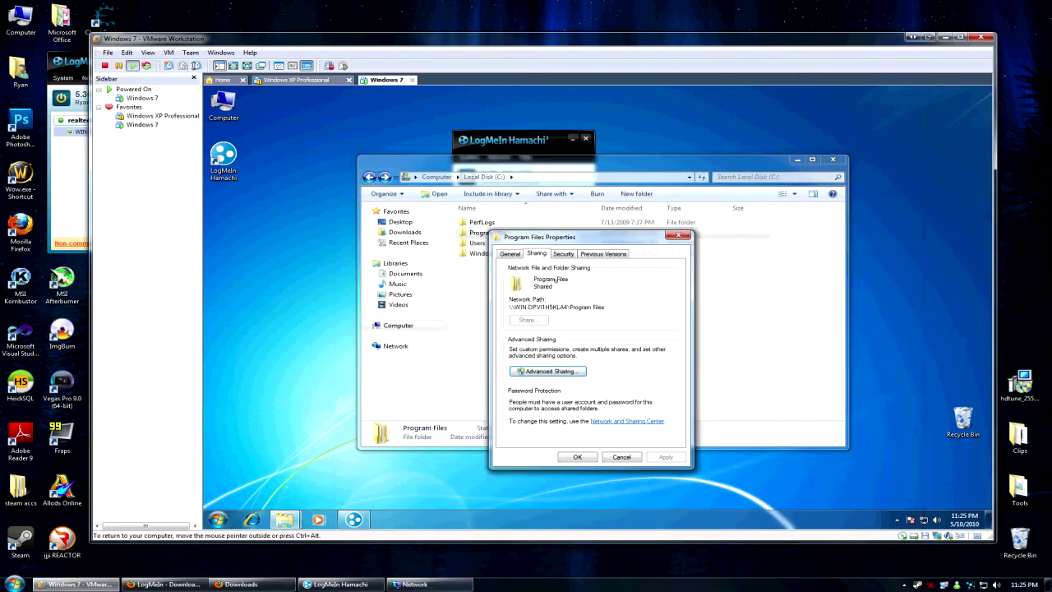
left_click(552, 371)
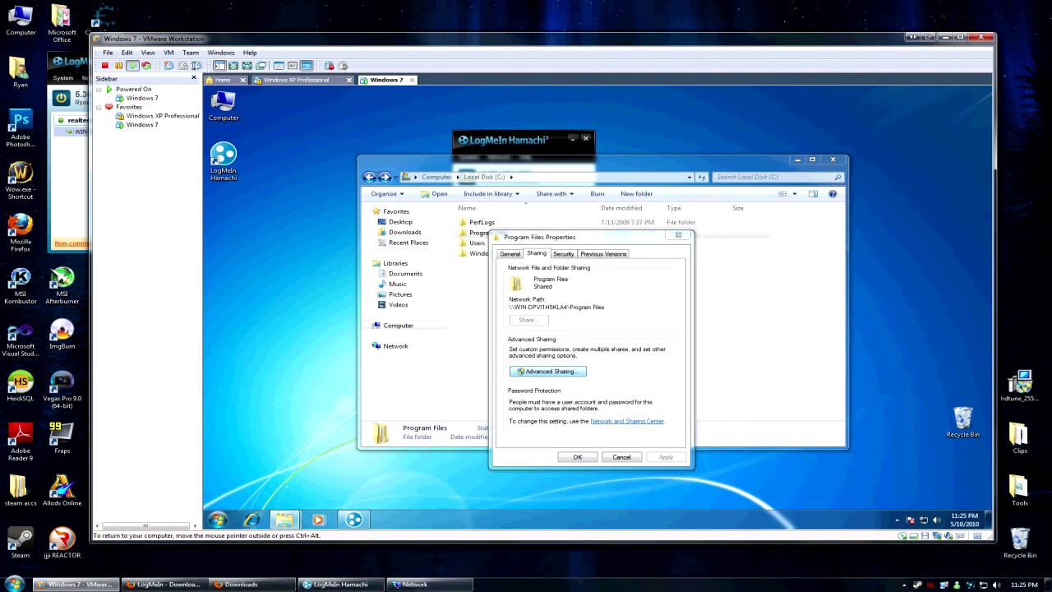
left_click(562, 304)
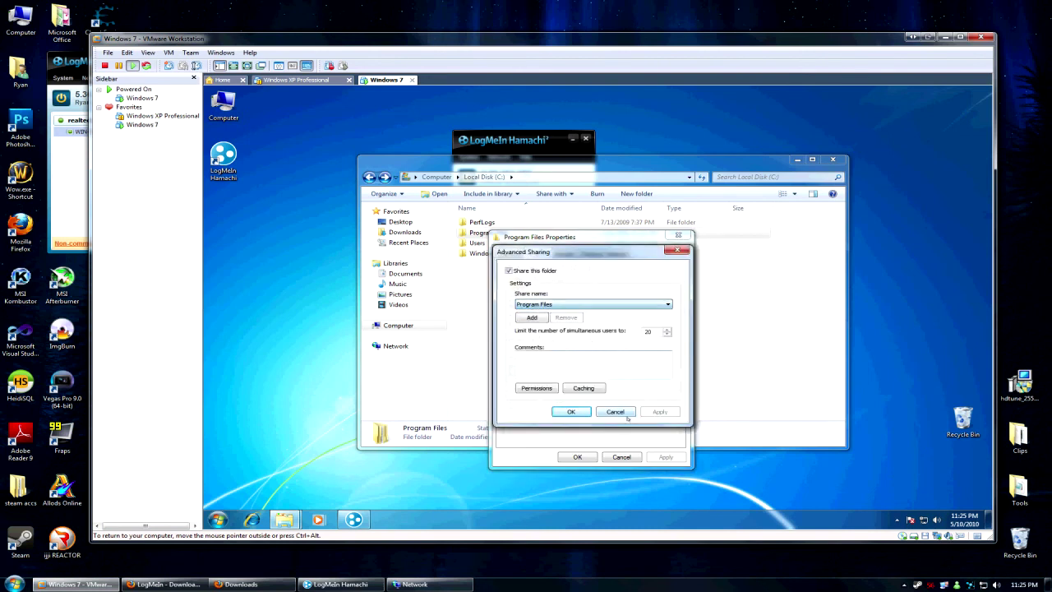
key("Return")
Step: Hide Firefox and minimize the VMware window to reveal the host's Network view
left_click(165, 583)
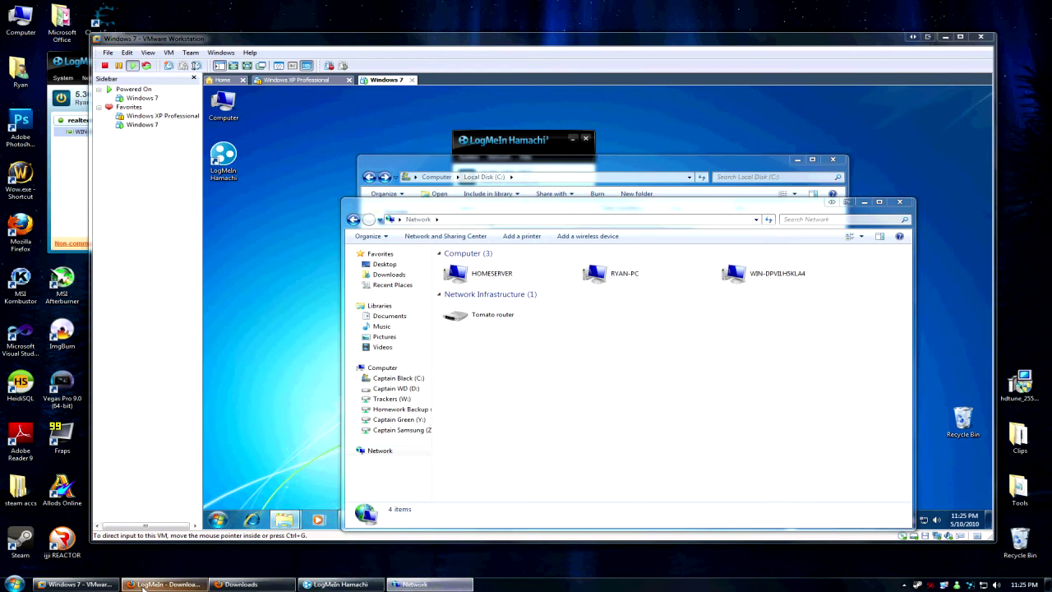
left_click(139, 582)
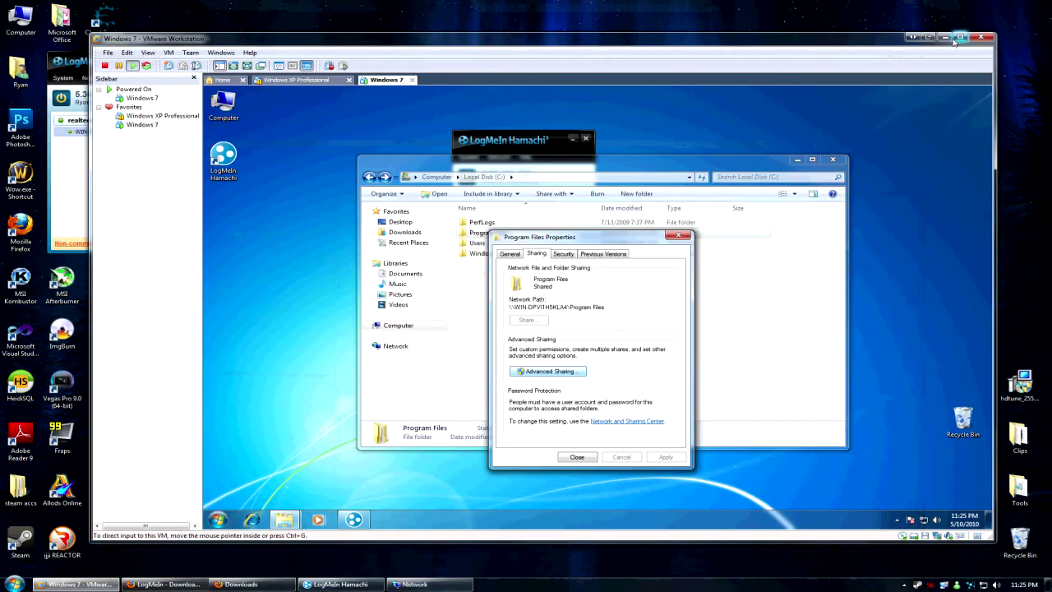
left_click(964, 37)
double_click(900, 11)
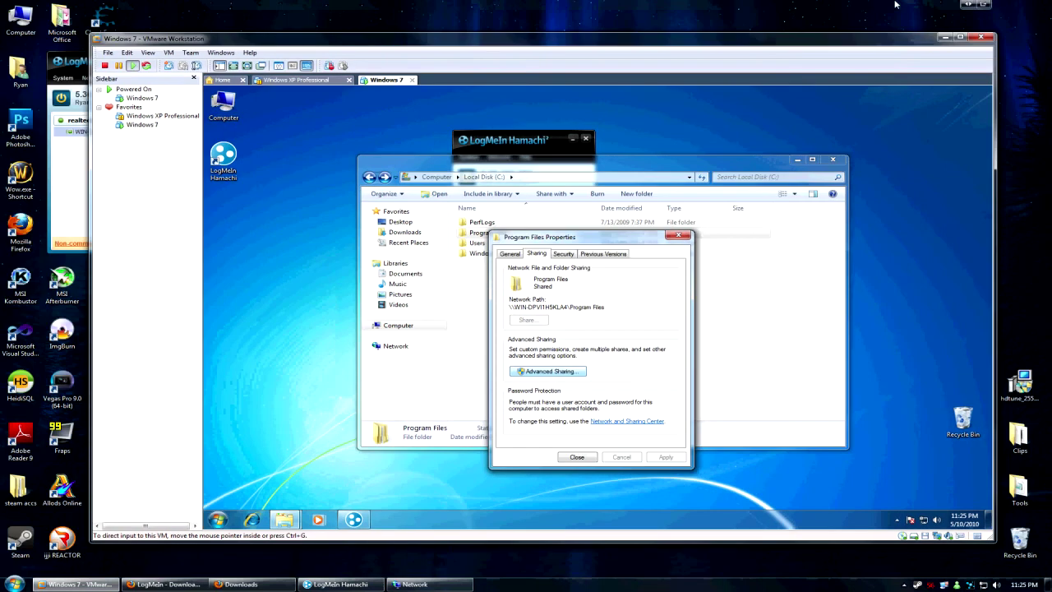
left_click(943, 37)
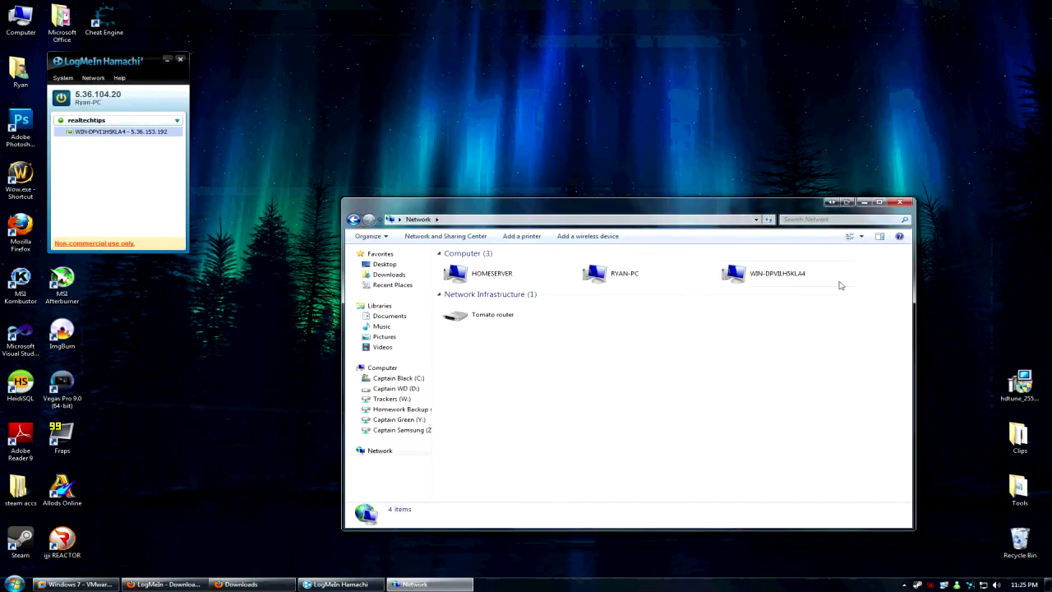
Step: Log in to WIN-DPVI1H5KLA4 with the VM account password and open its shared Program Files
left_click(786, 278)
double_click(786, 278)
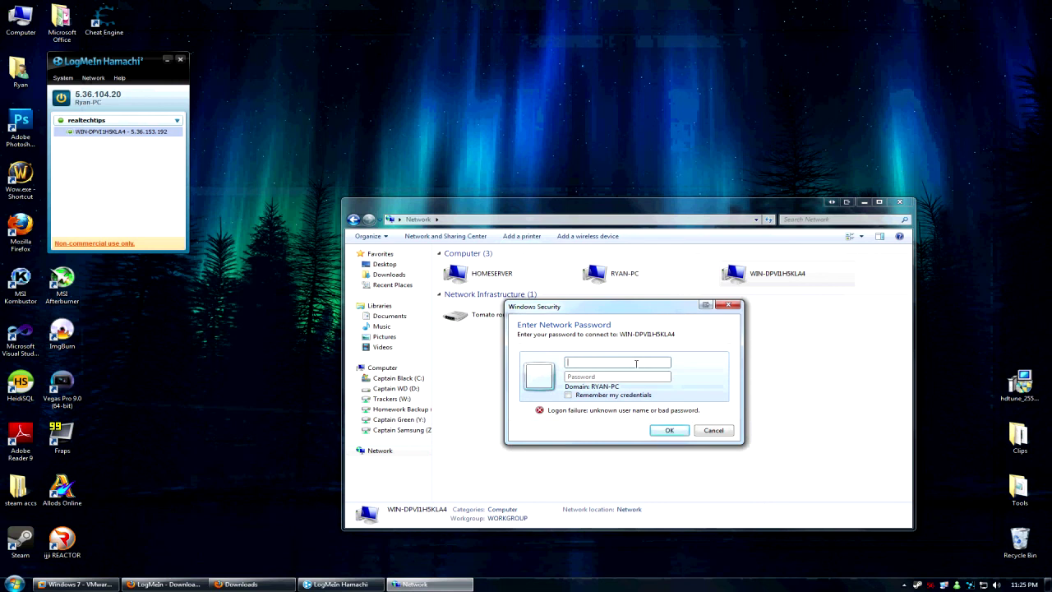
type("passwor")
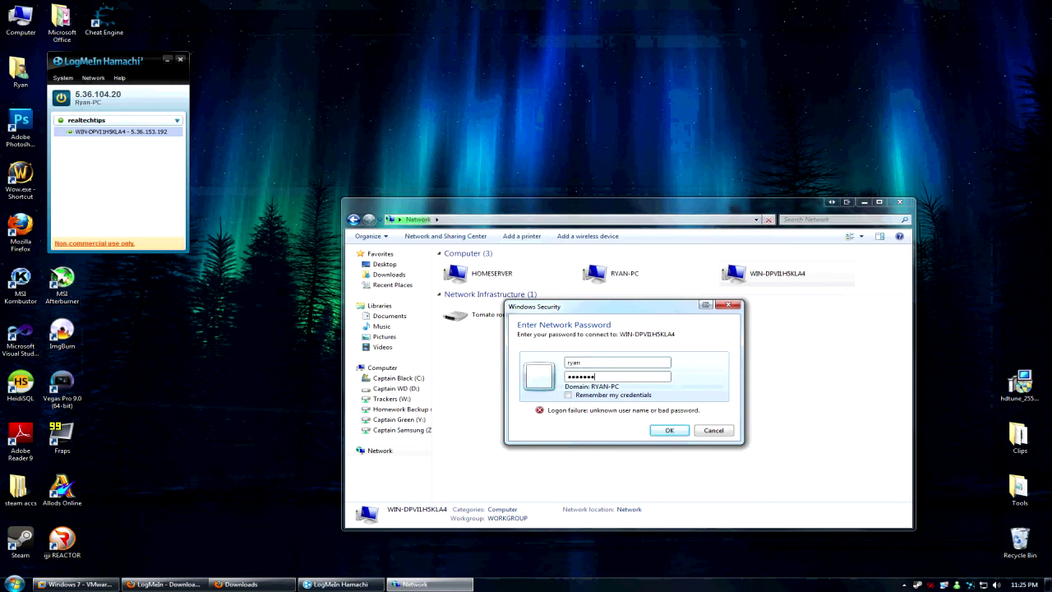
type("d")
key("Return")
double_click(488, 263)
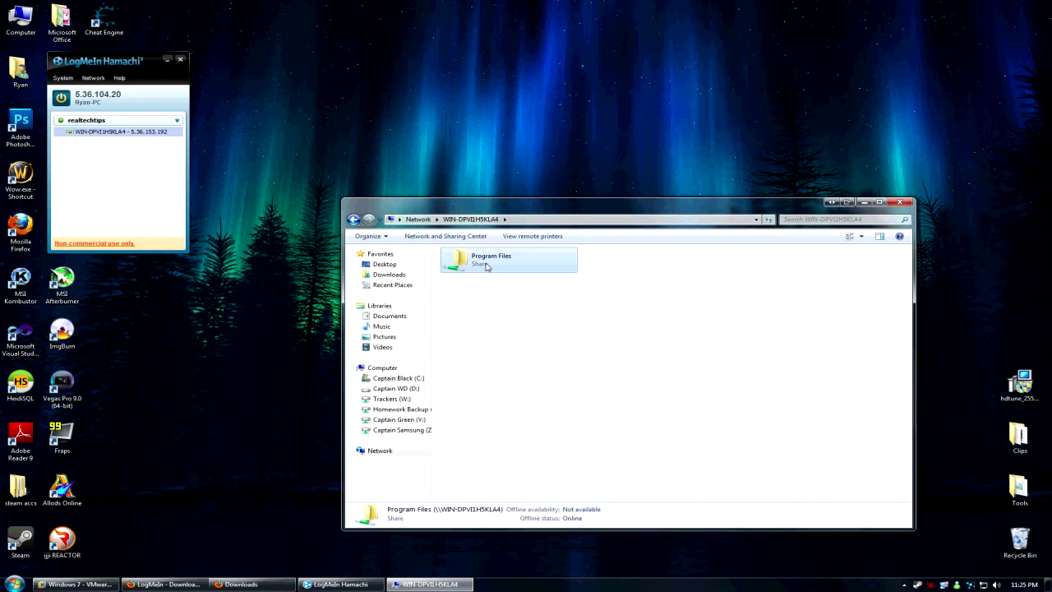
left_click(441, 219)
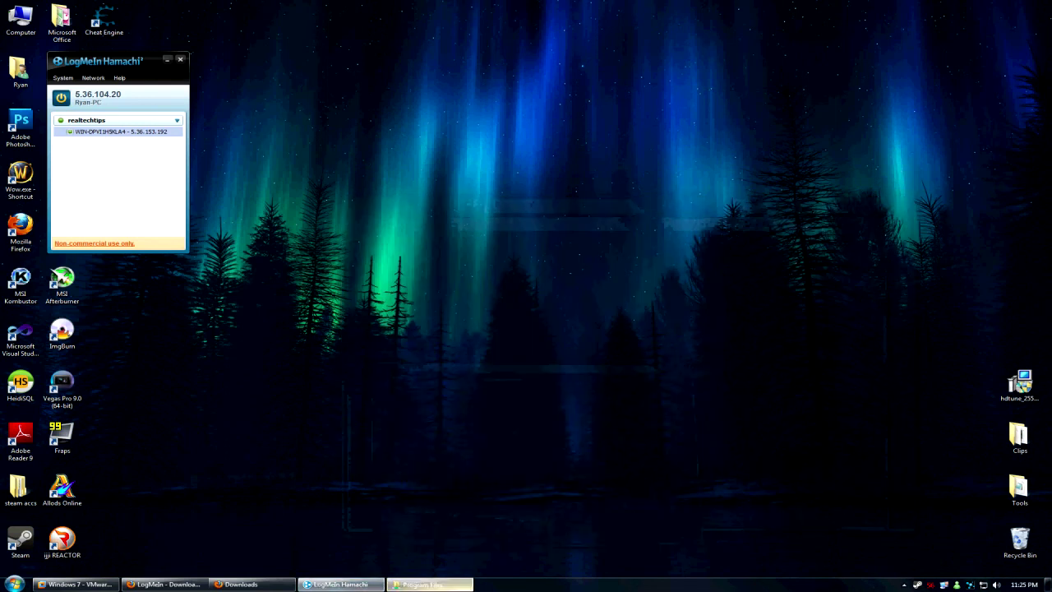
Step: Close the Program Files Properties dialog in the VM and return to the host's Program Files window
left_click(357, 586)
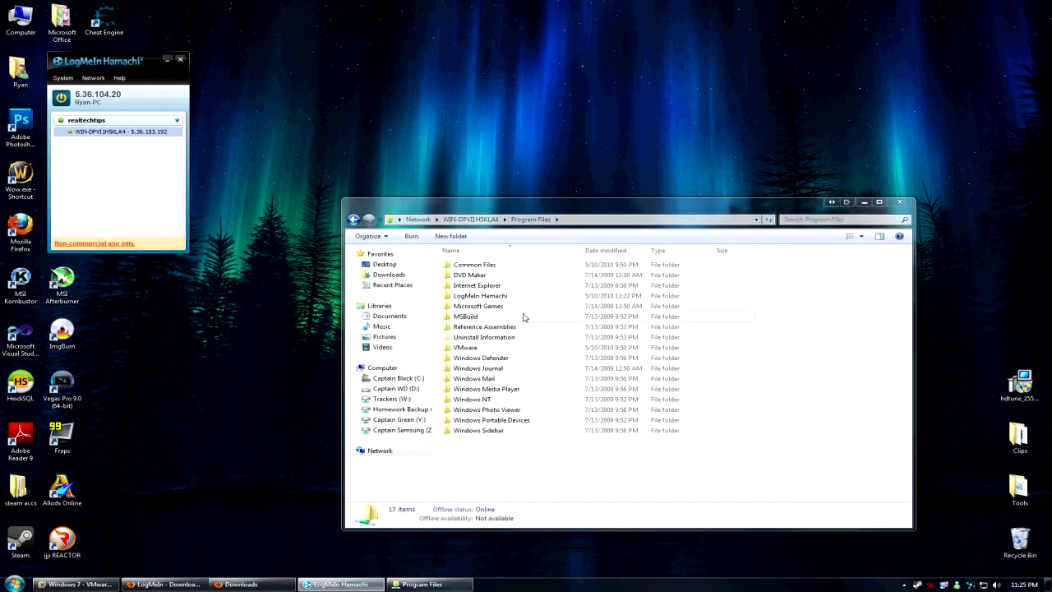
left_click(75, 584)
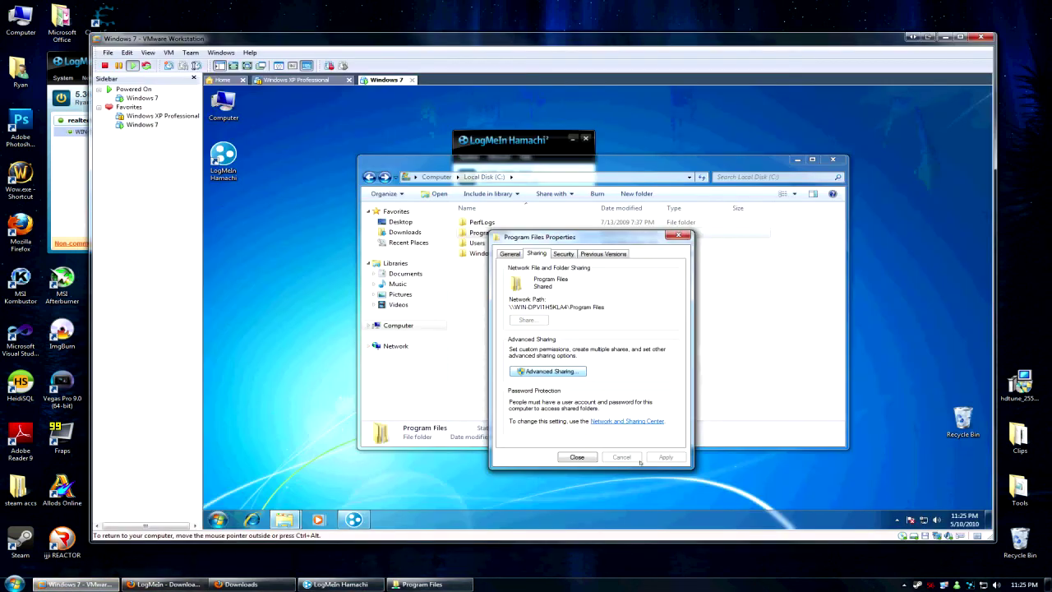
left_click(579, 456)
left_click(419, 584)
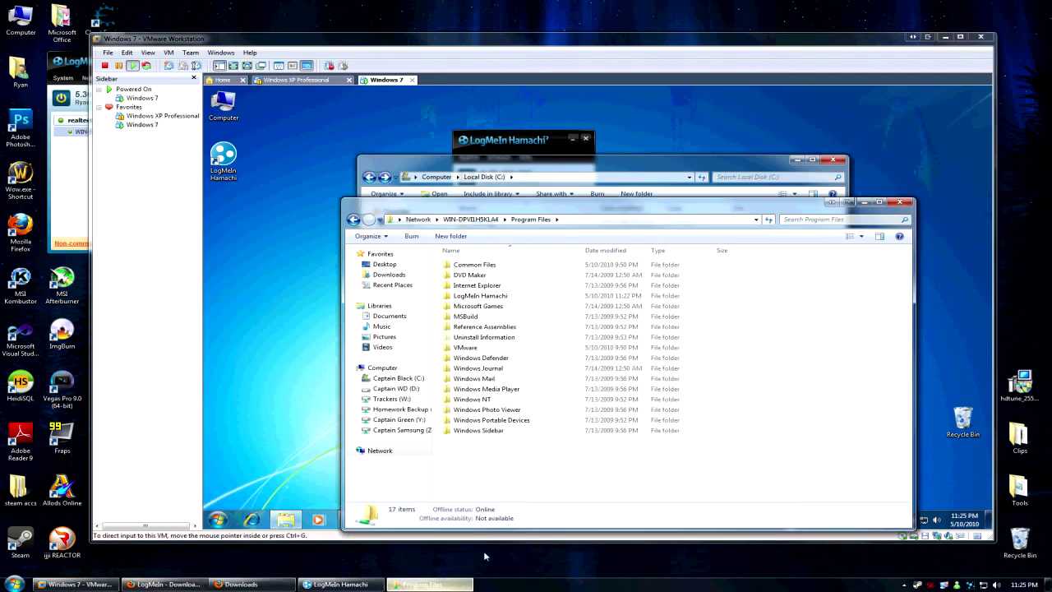